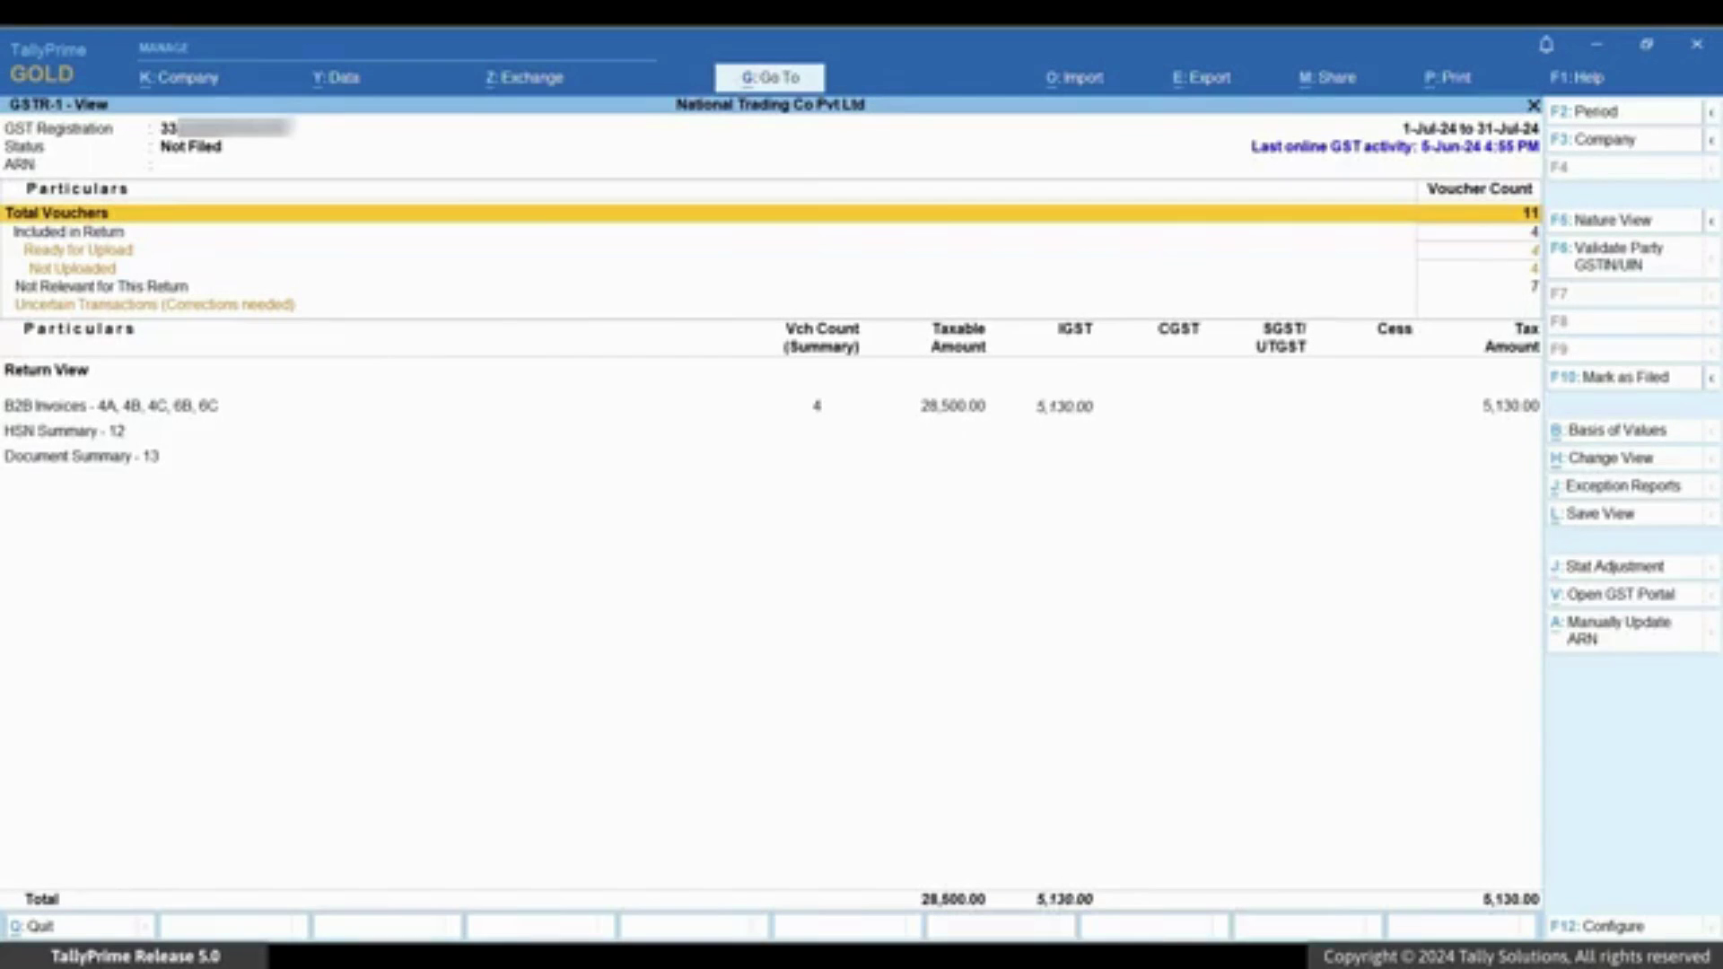
- Open the party GSTIN/UIN validation for the July 2024 GSTR-1 return and fetch all parties' details using GSTIN/UIN
{"action": "key", "text": "F6"}
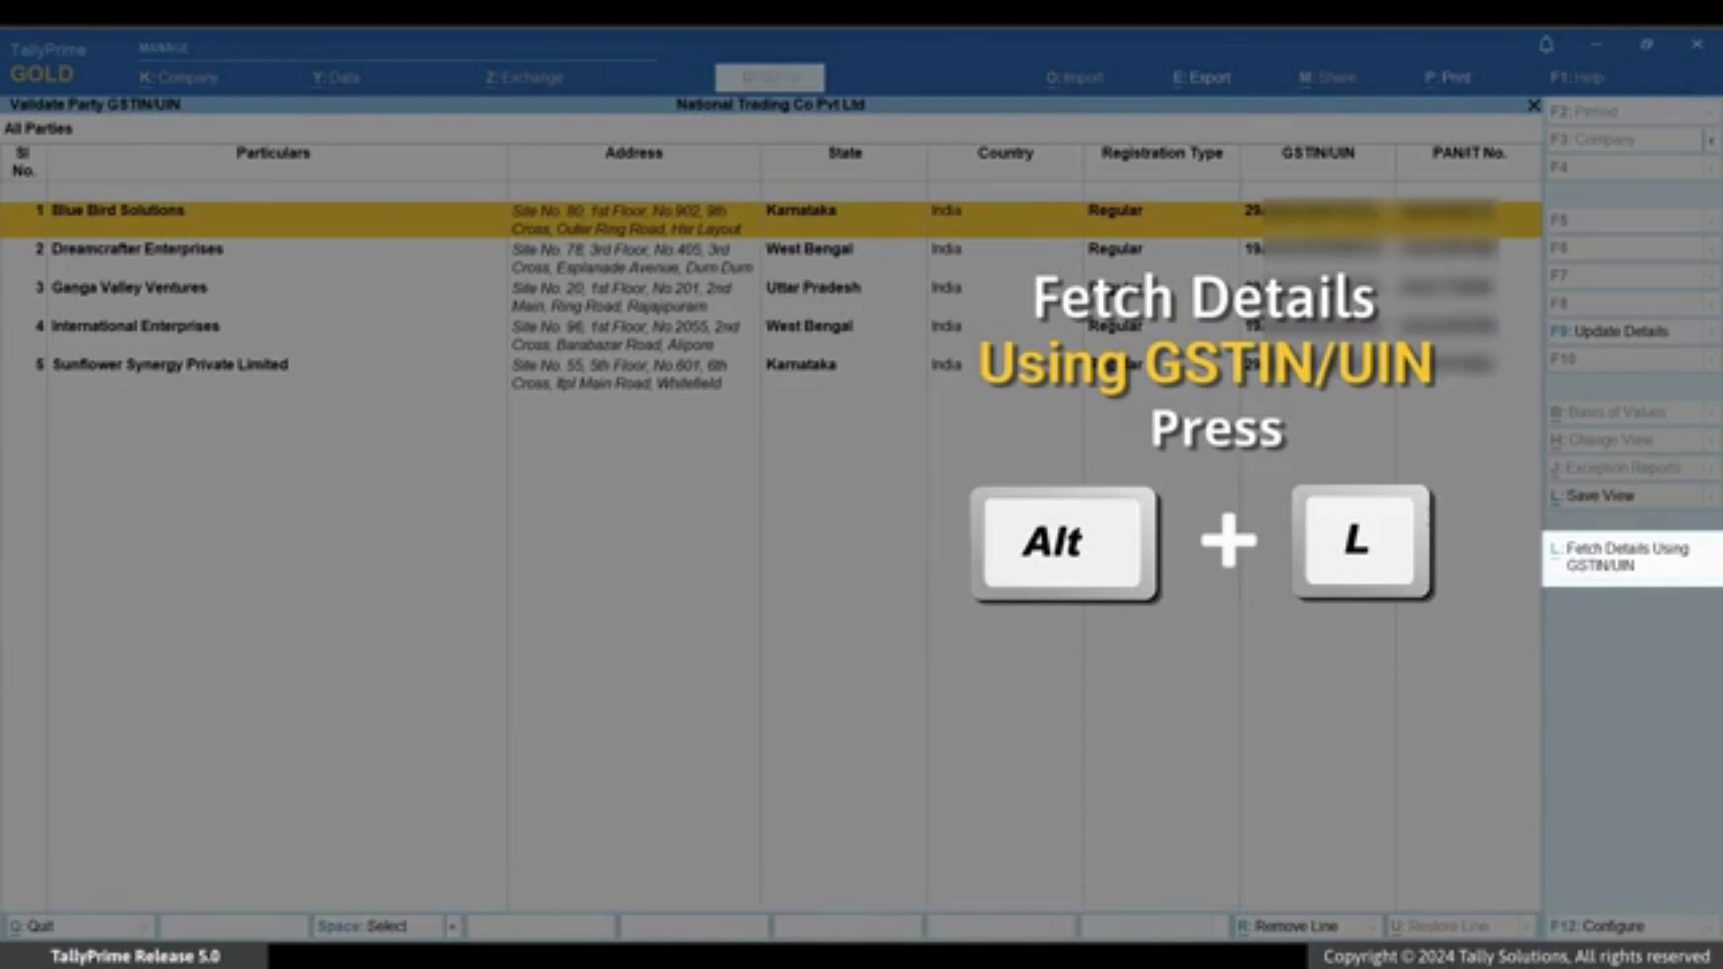
{"action": "key", "text": "alt+l"}
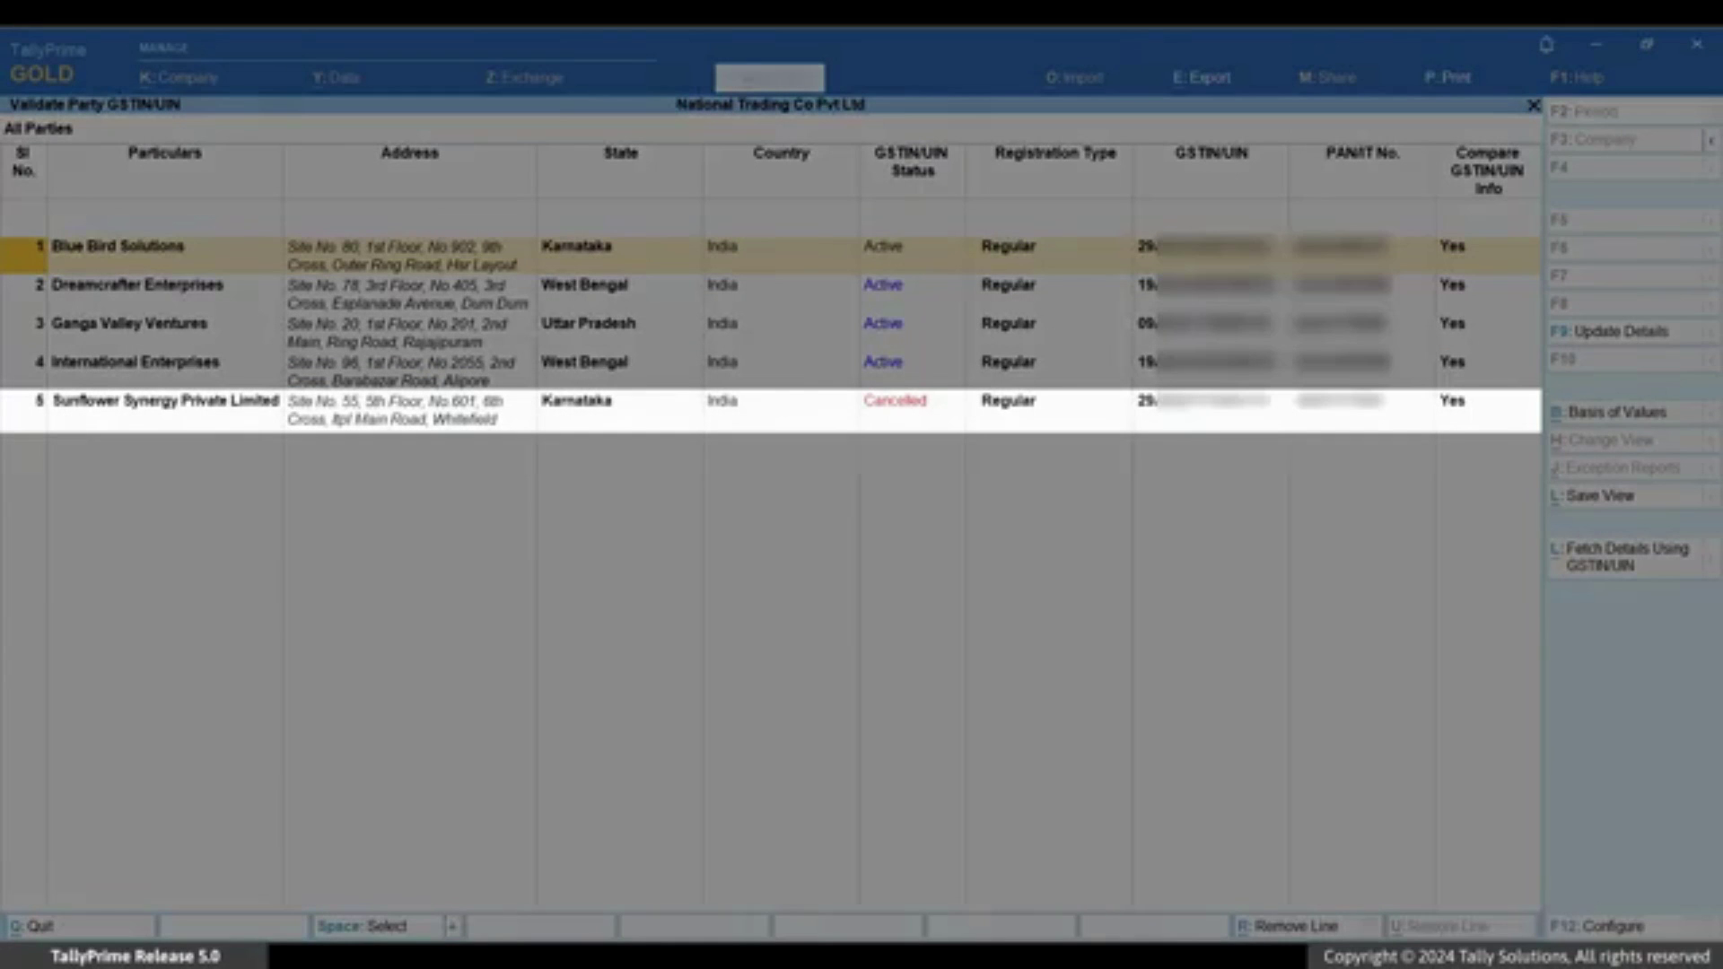
- Compare the portal and book details of Sunflower Synergy Private Limited and view its filing history
{"action": "key", "text": "Down"}
{"action": "key", "text": "Down"}
{"action": "key", "text": "Down"}
{"action": "key", "text": "Down"}
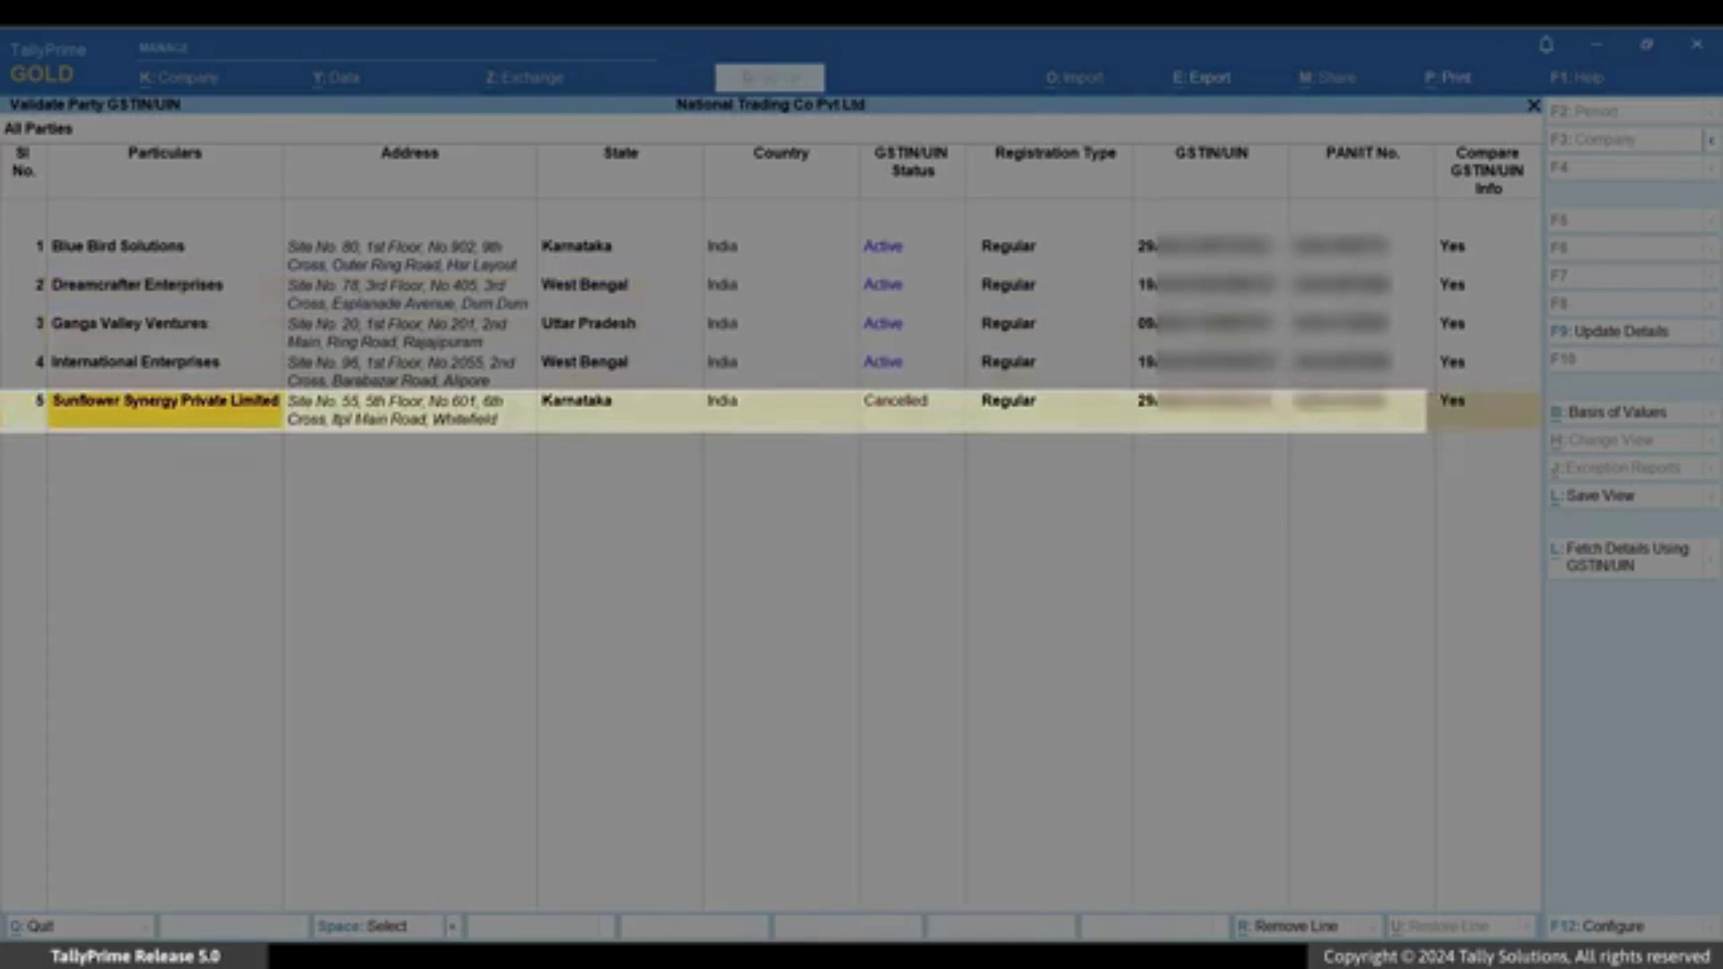
{"action": "key", "text": "Right"}
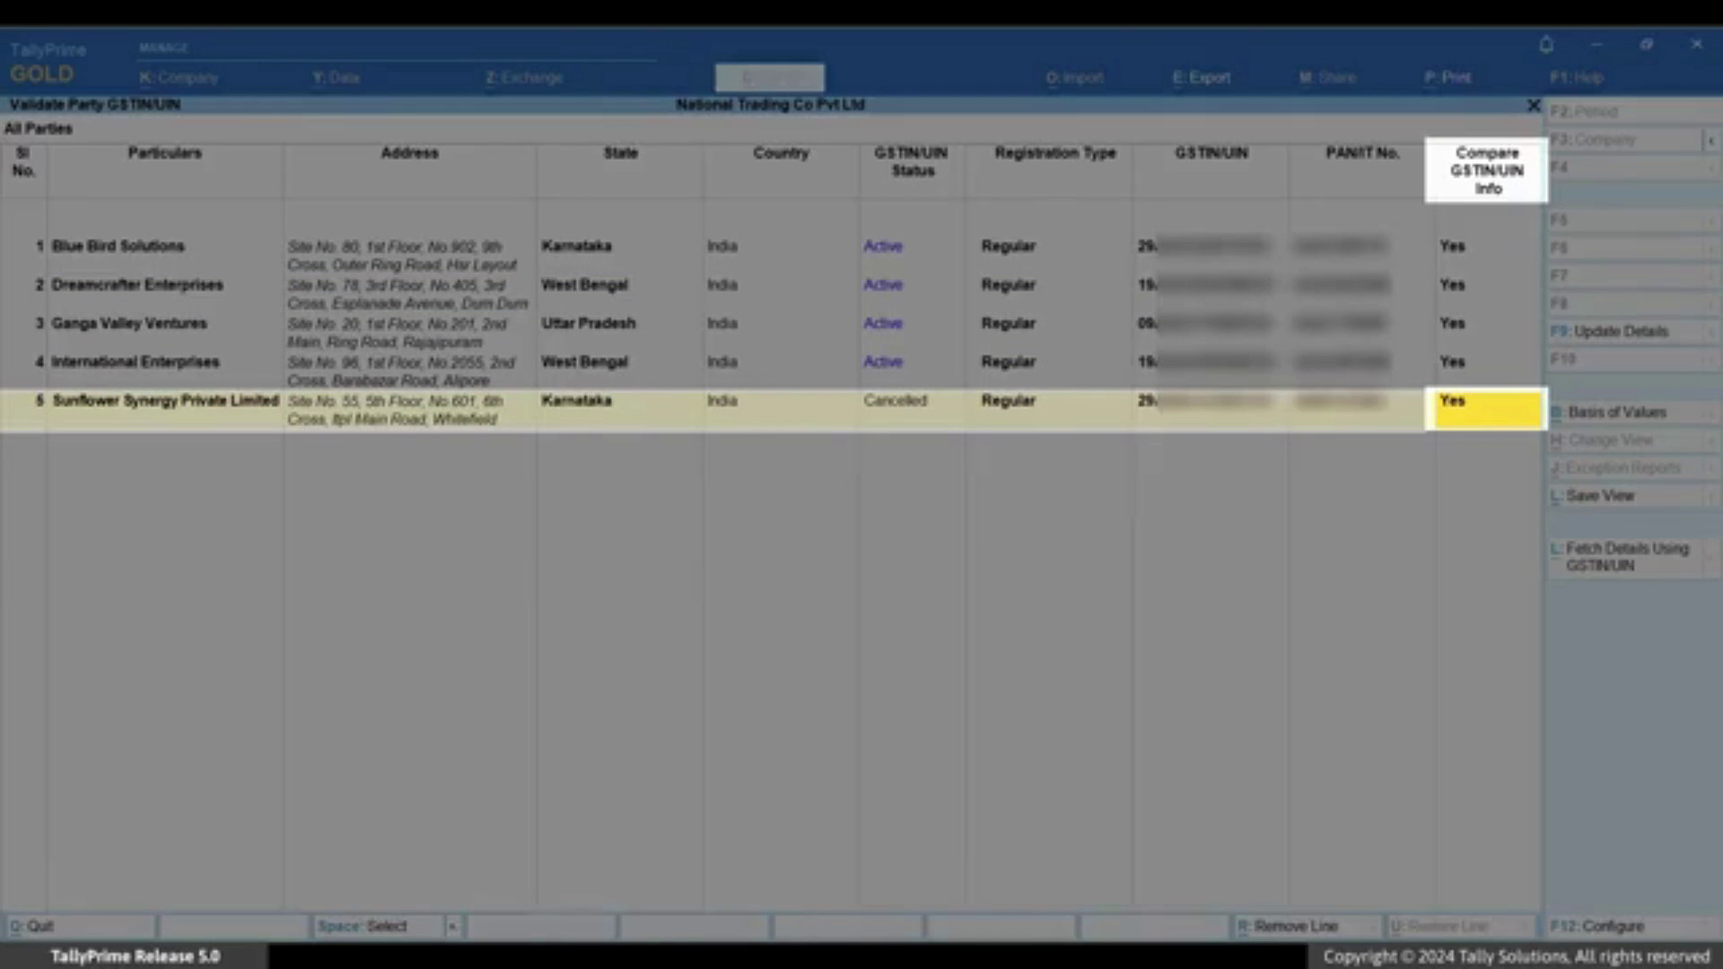
{"action": "key", "text": "Return"}
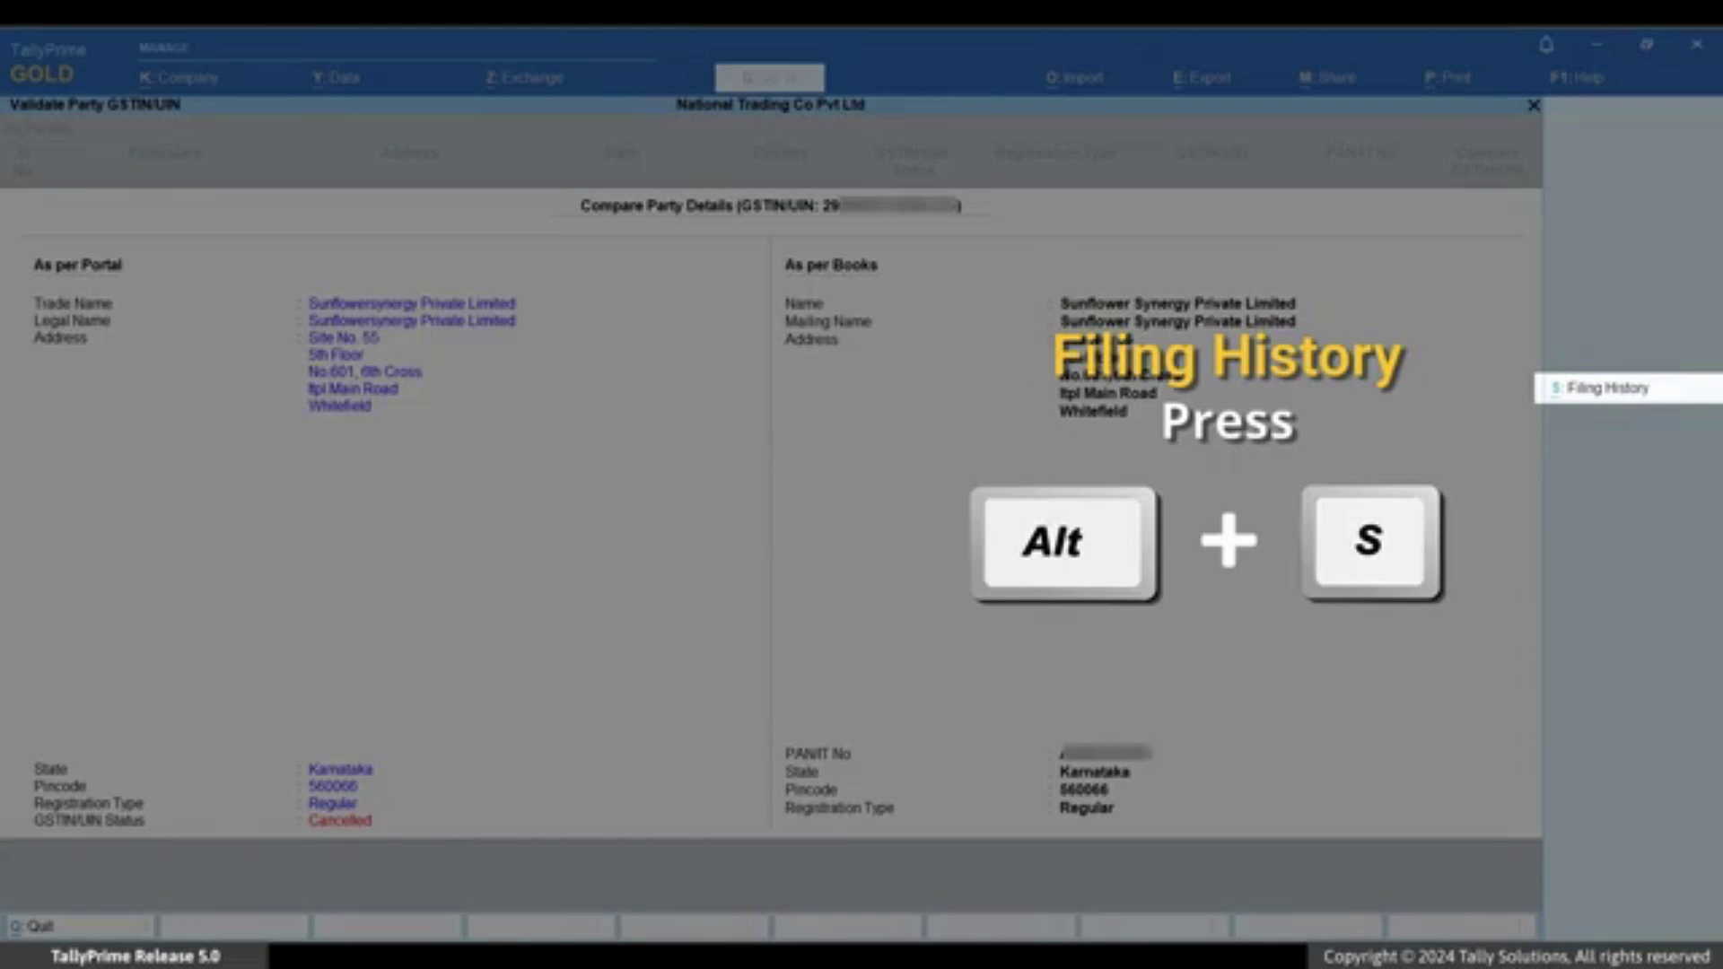
{"action": "key", "text": "alt+s"}
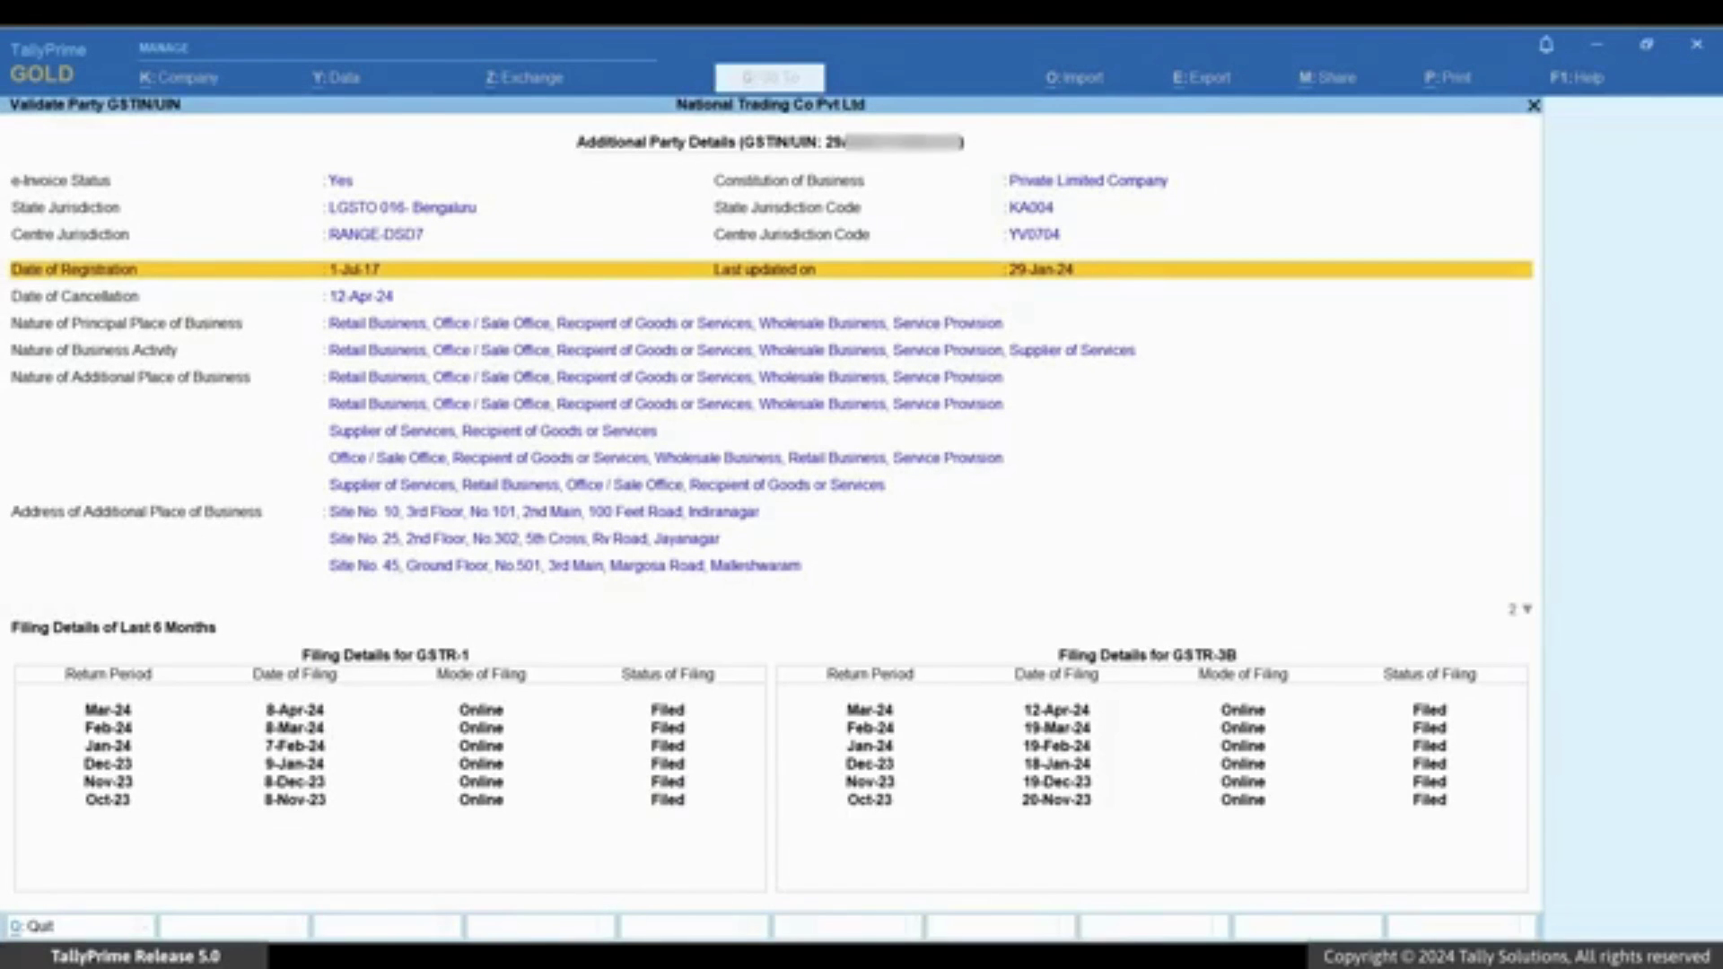
{"action": "key", "text": "Escape"}
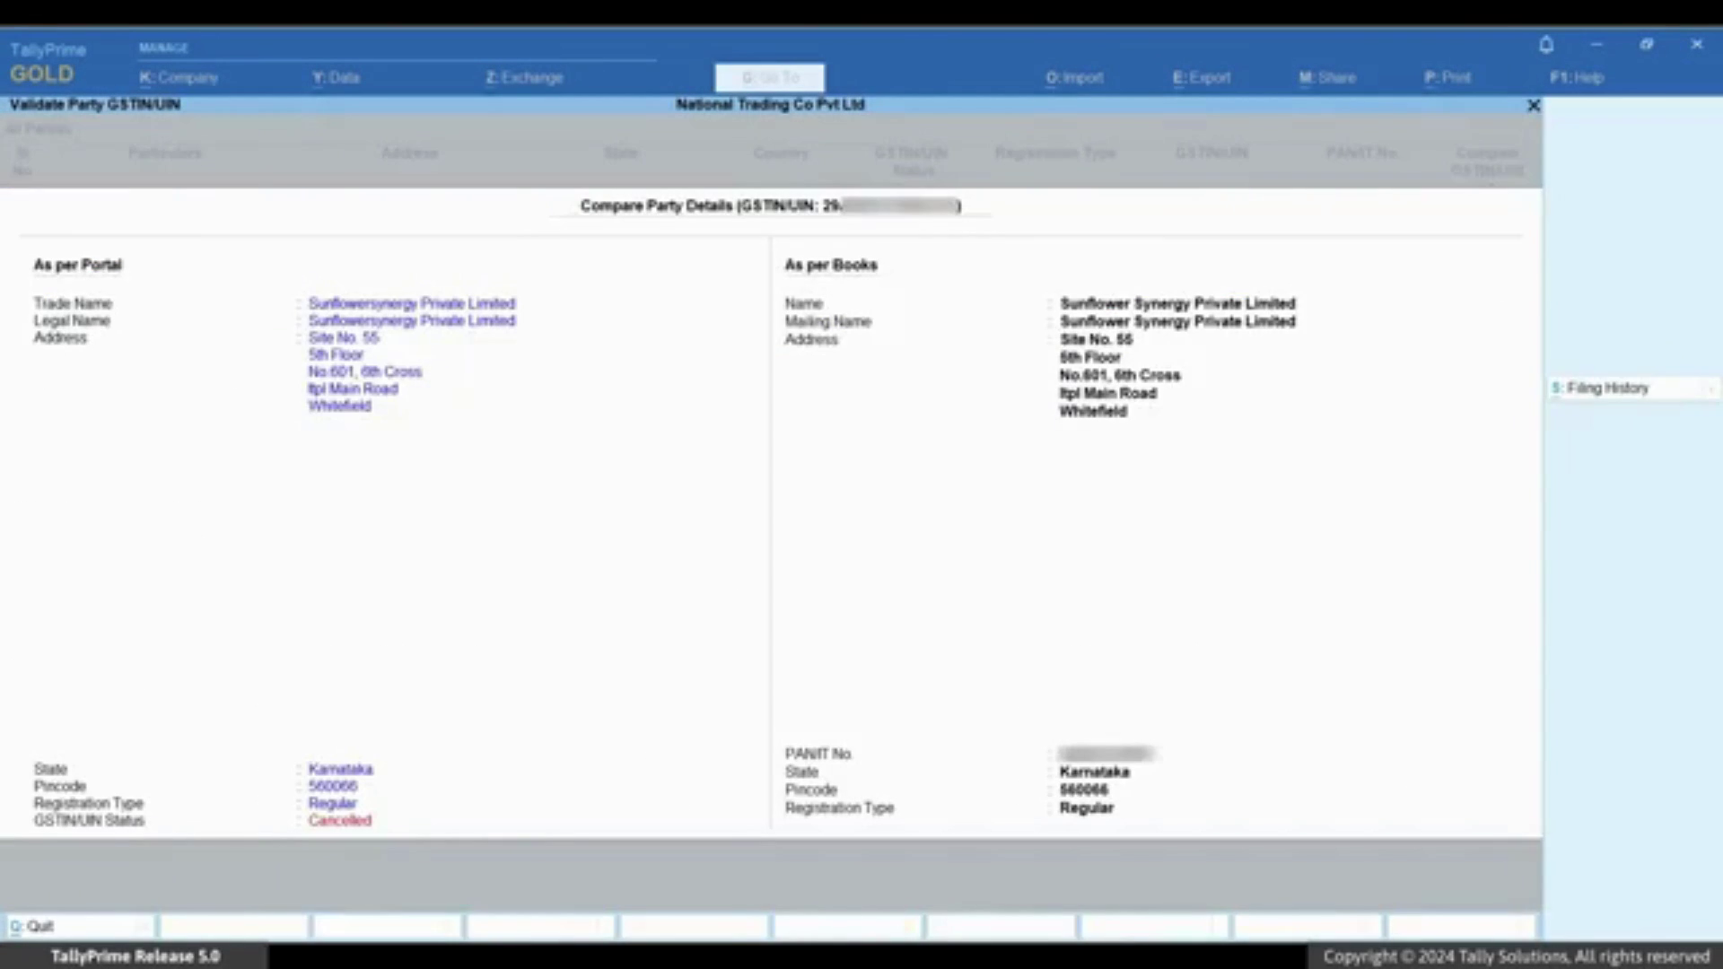
{"action": "key", "text": "Escape"}
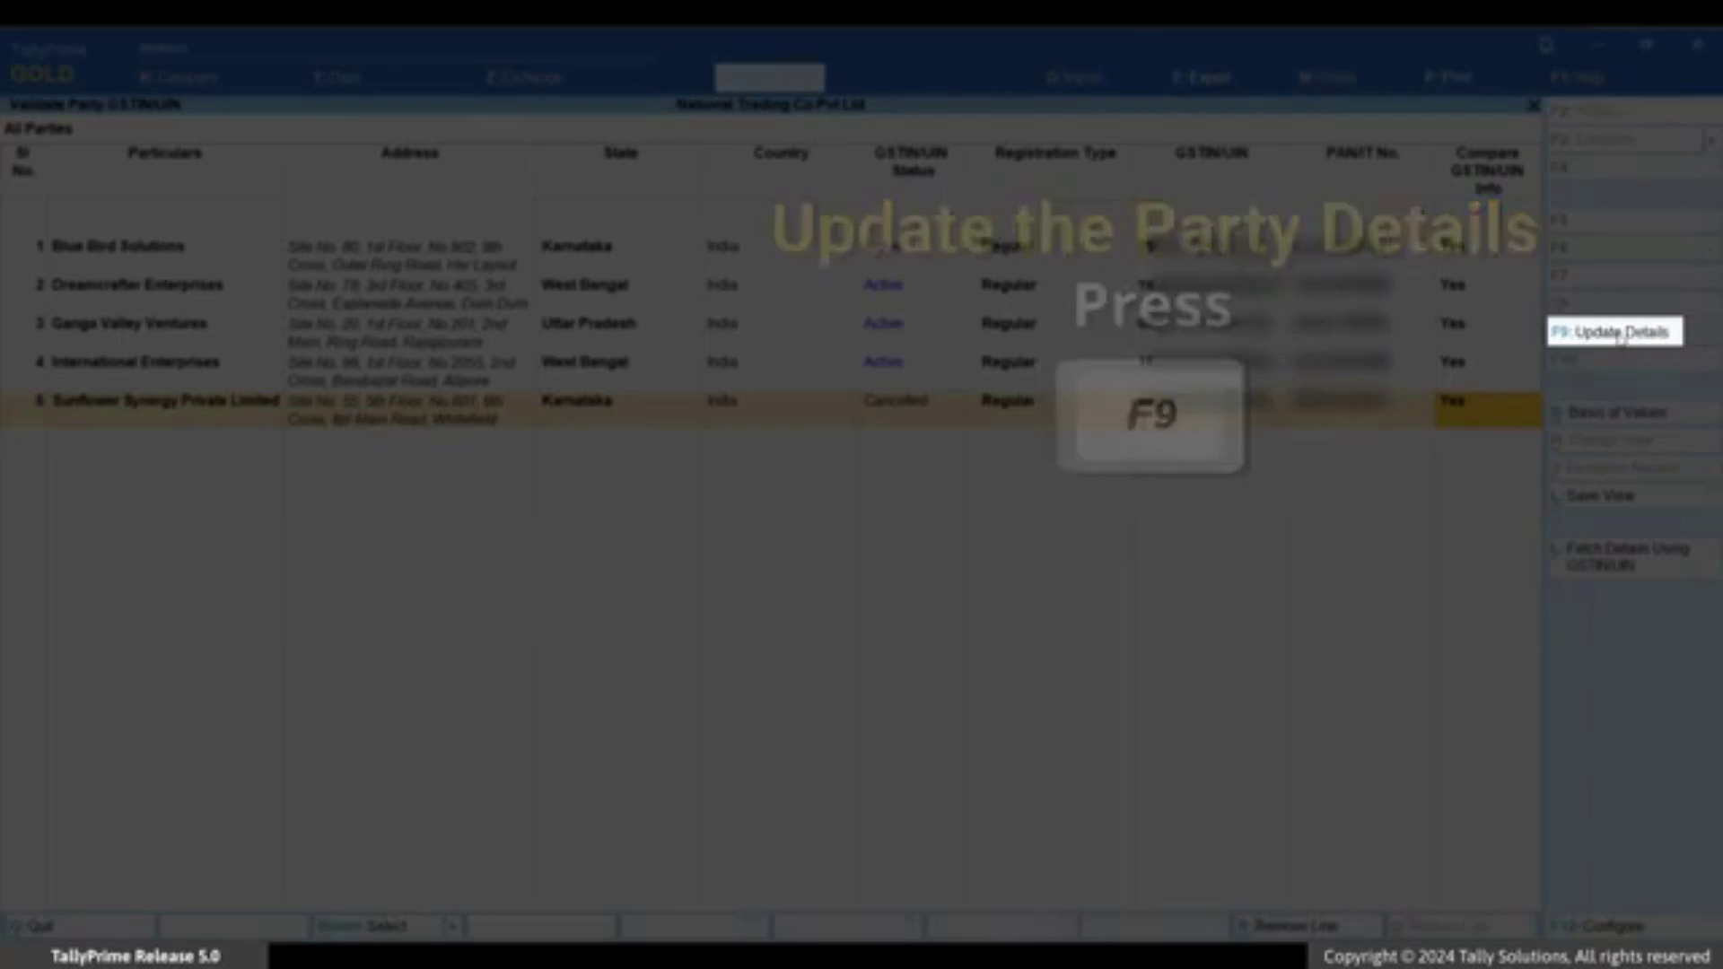
- Update the party details by changing Sunflower Synergy Private Limited's registration type to Unregistered/Consumer
{"action": "key", "text": "F9"}
{"action": "left_click", "coordinate": [1008, 400]}
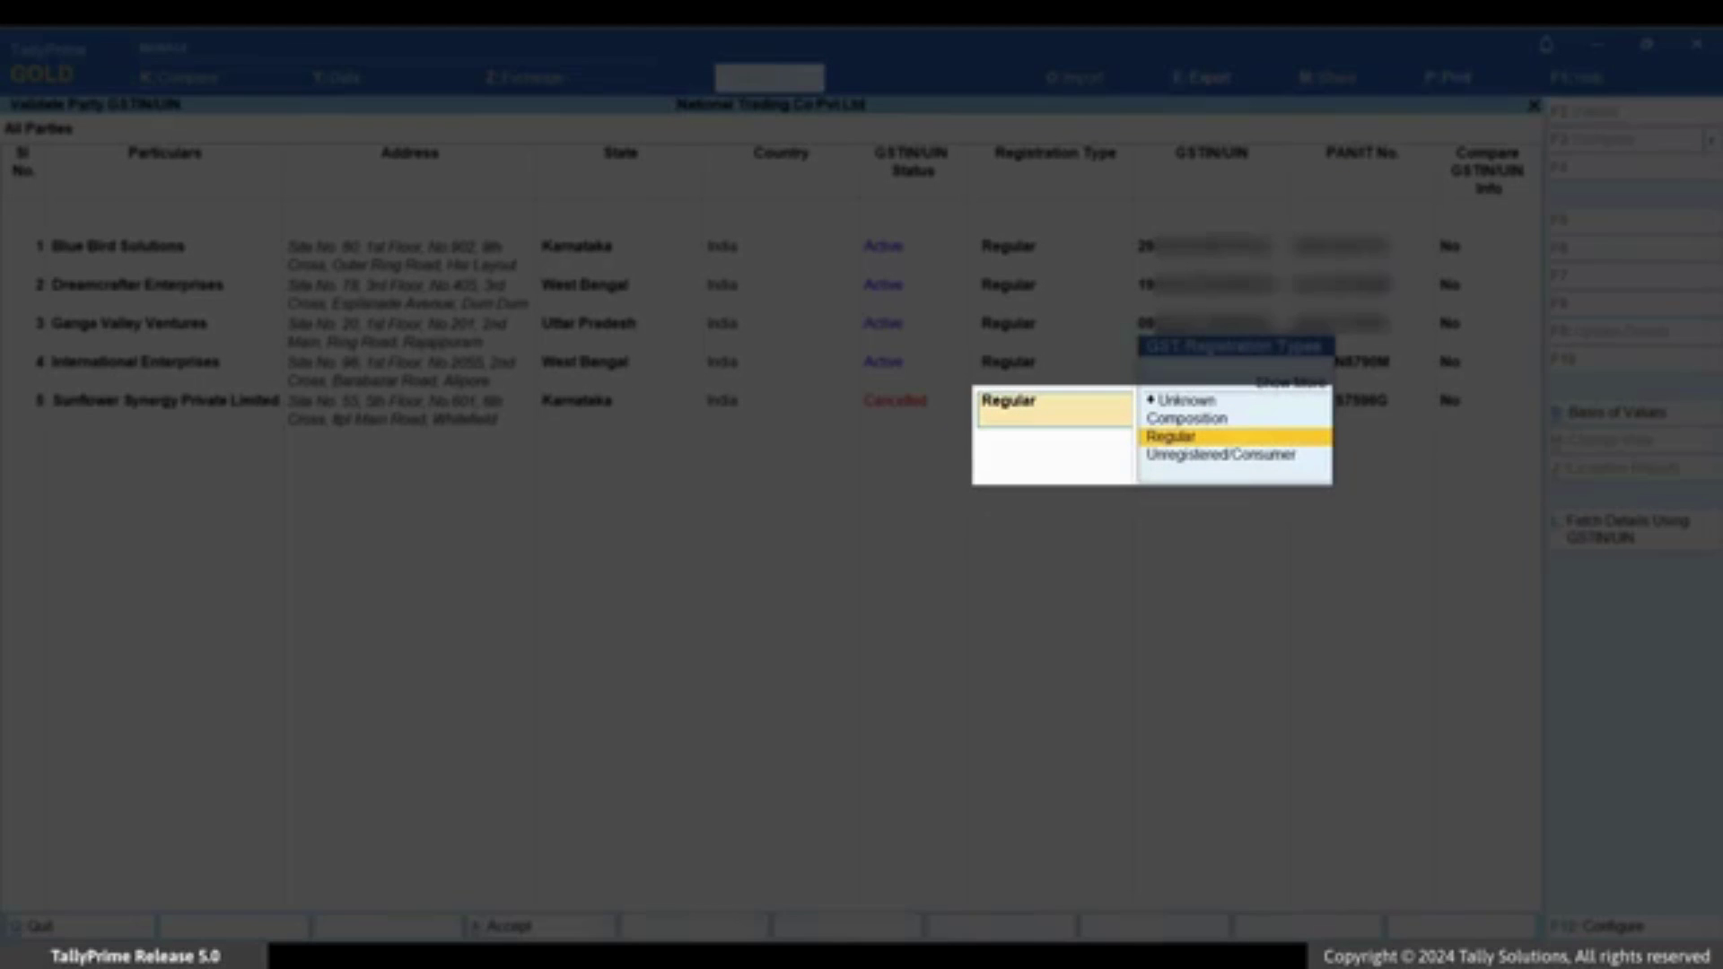
{"action": "key", "text": "Down"}
{"action": "key", "text": "Return"}
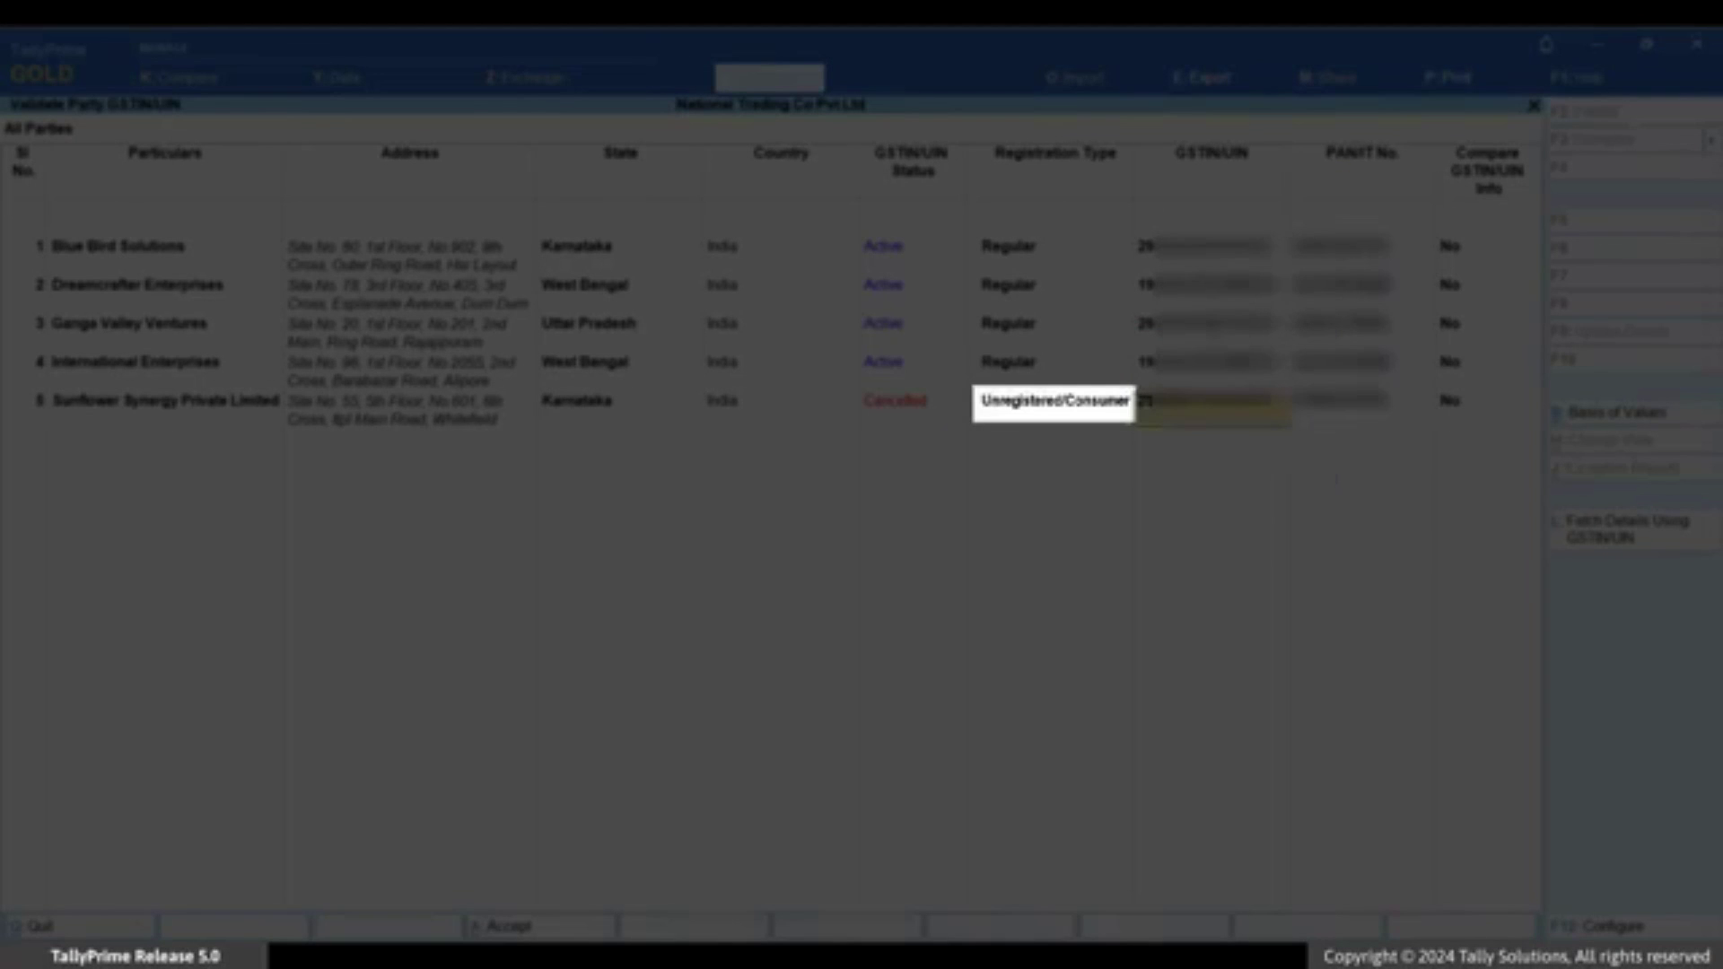
{"action": "key", "text": "Return"}
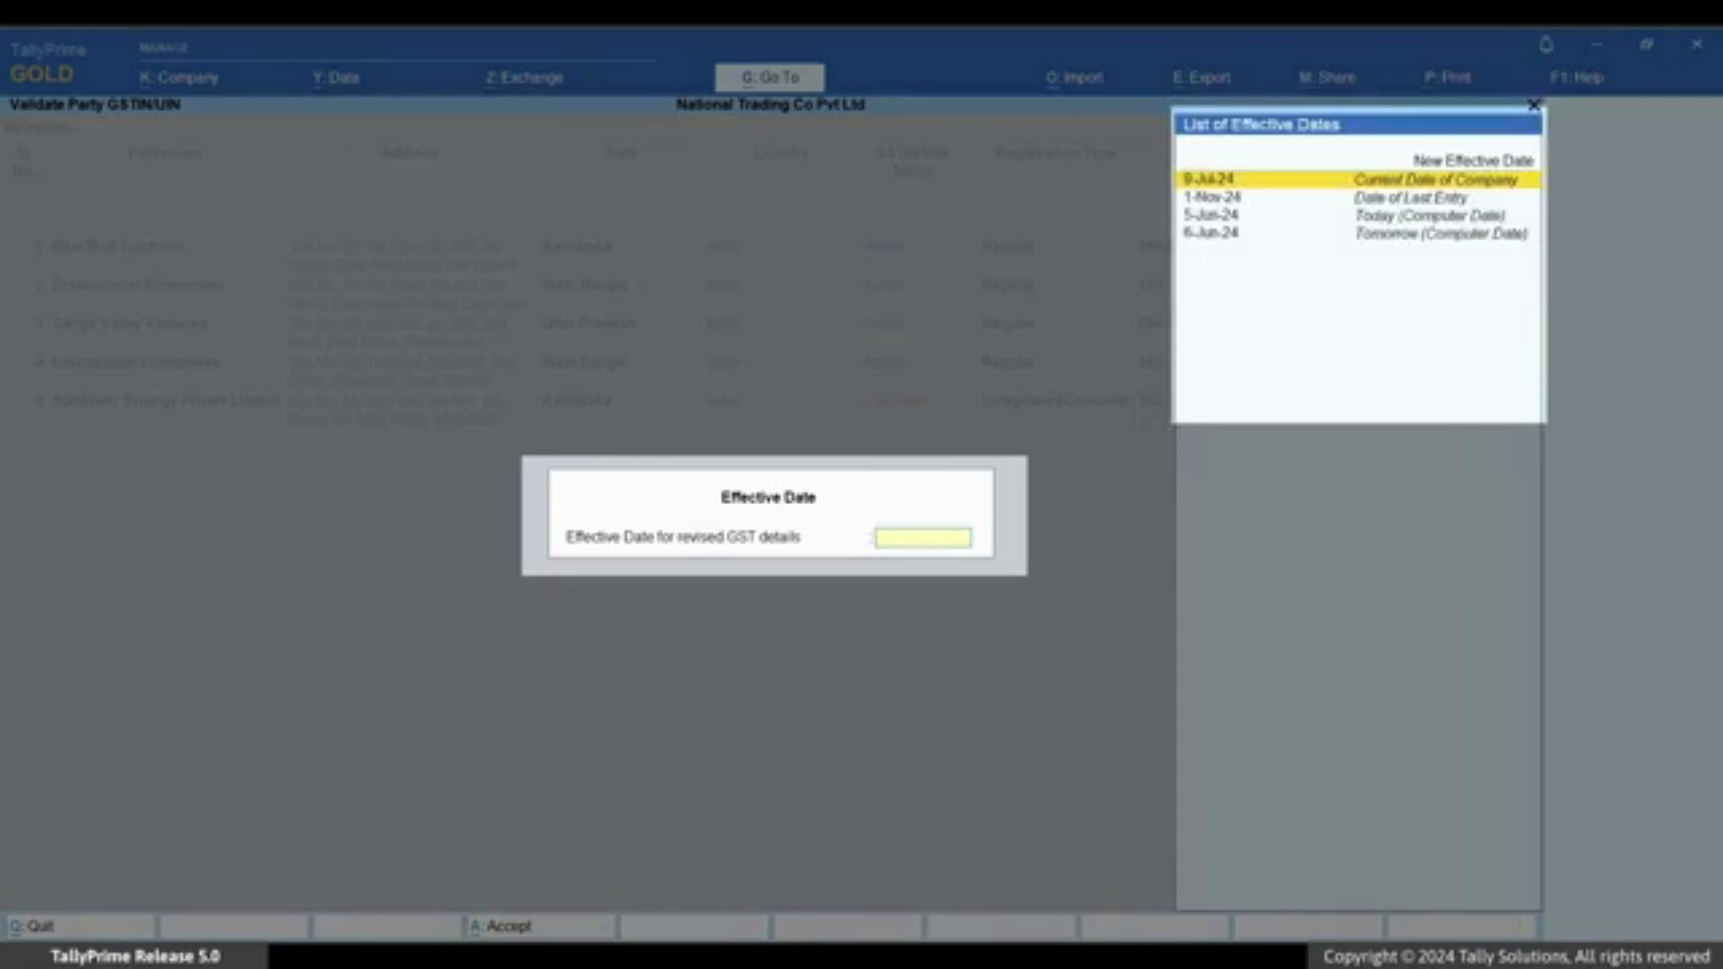
- Set a new effective date of 12-apr for the revised GST details and save the party updates
{"action": "key", "text": "Up"}
{"action": "key", "text": "Return"}
{"action": "type", "text": "12"}
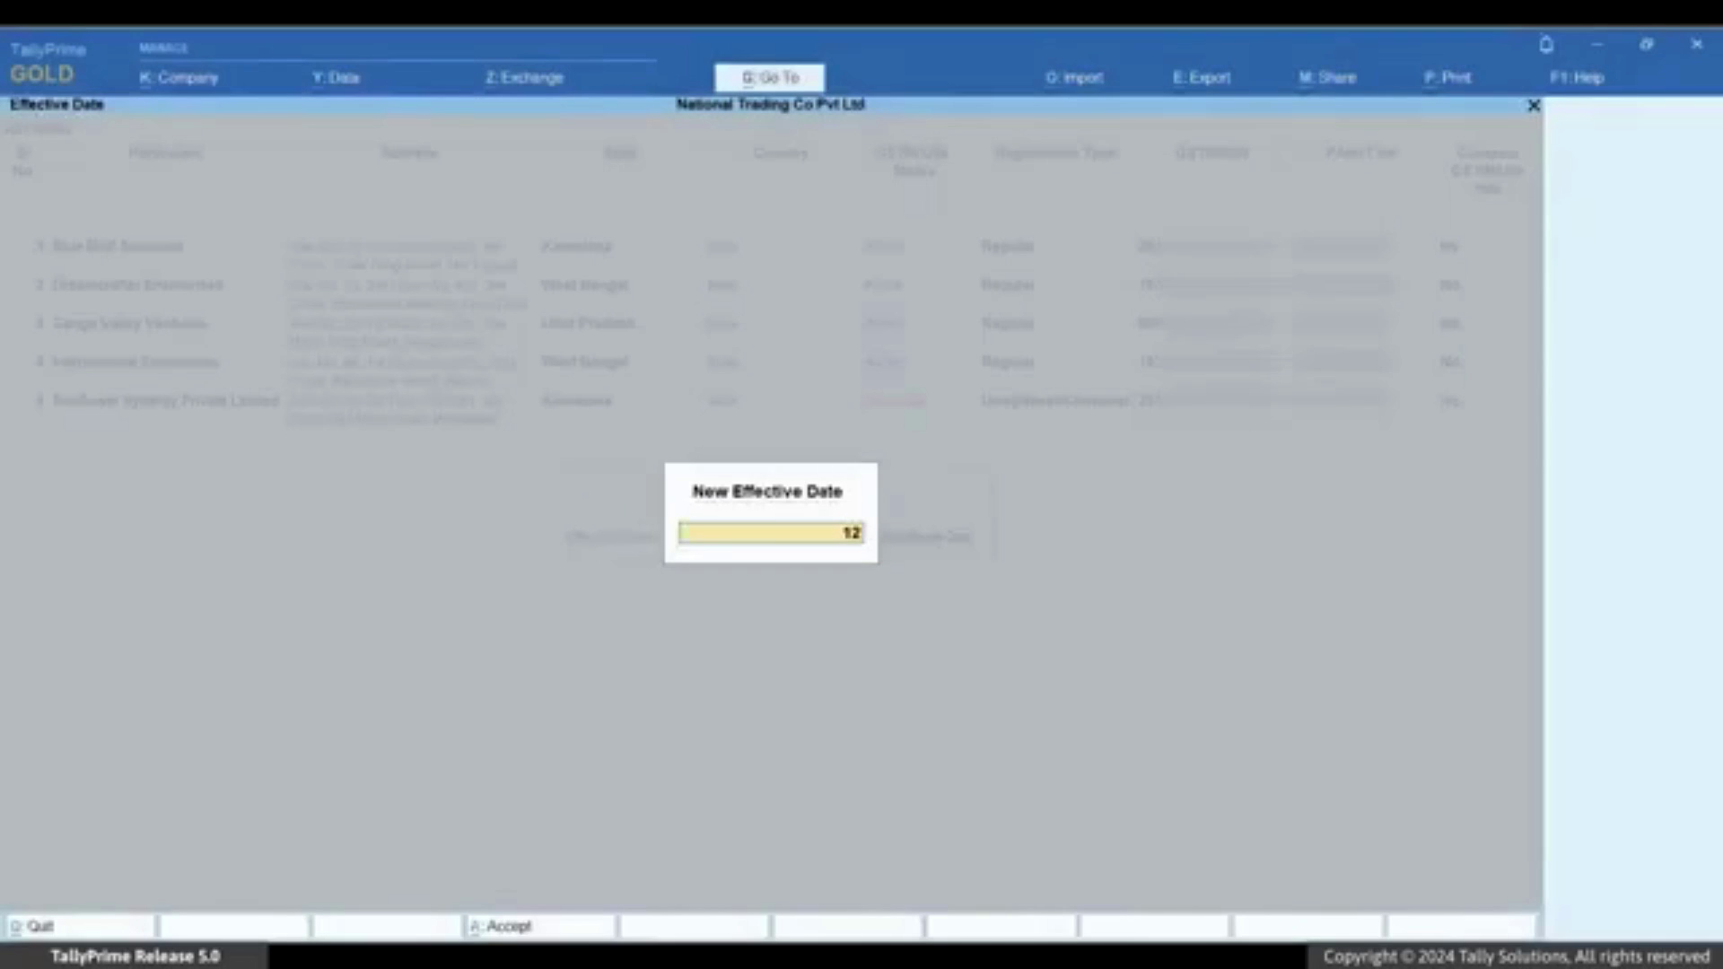
{"action": "type", "text": "-apr"}
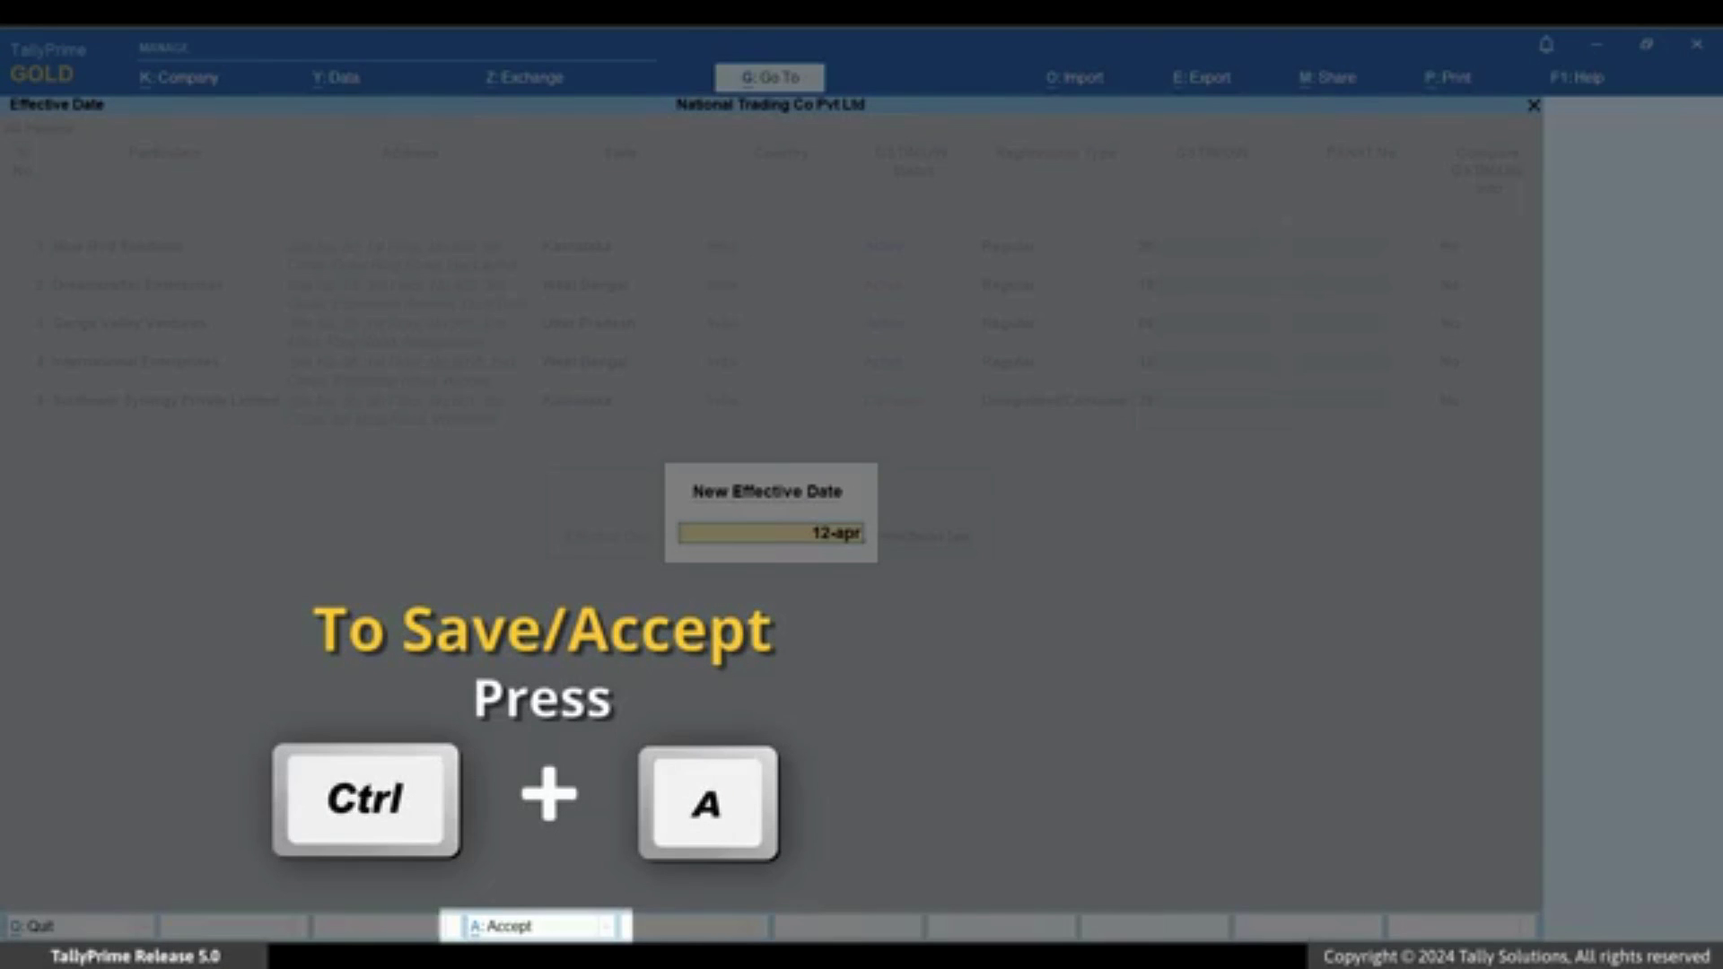
{"action": "key", "text": "ctrl+a"}
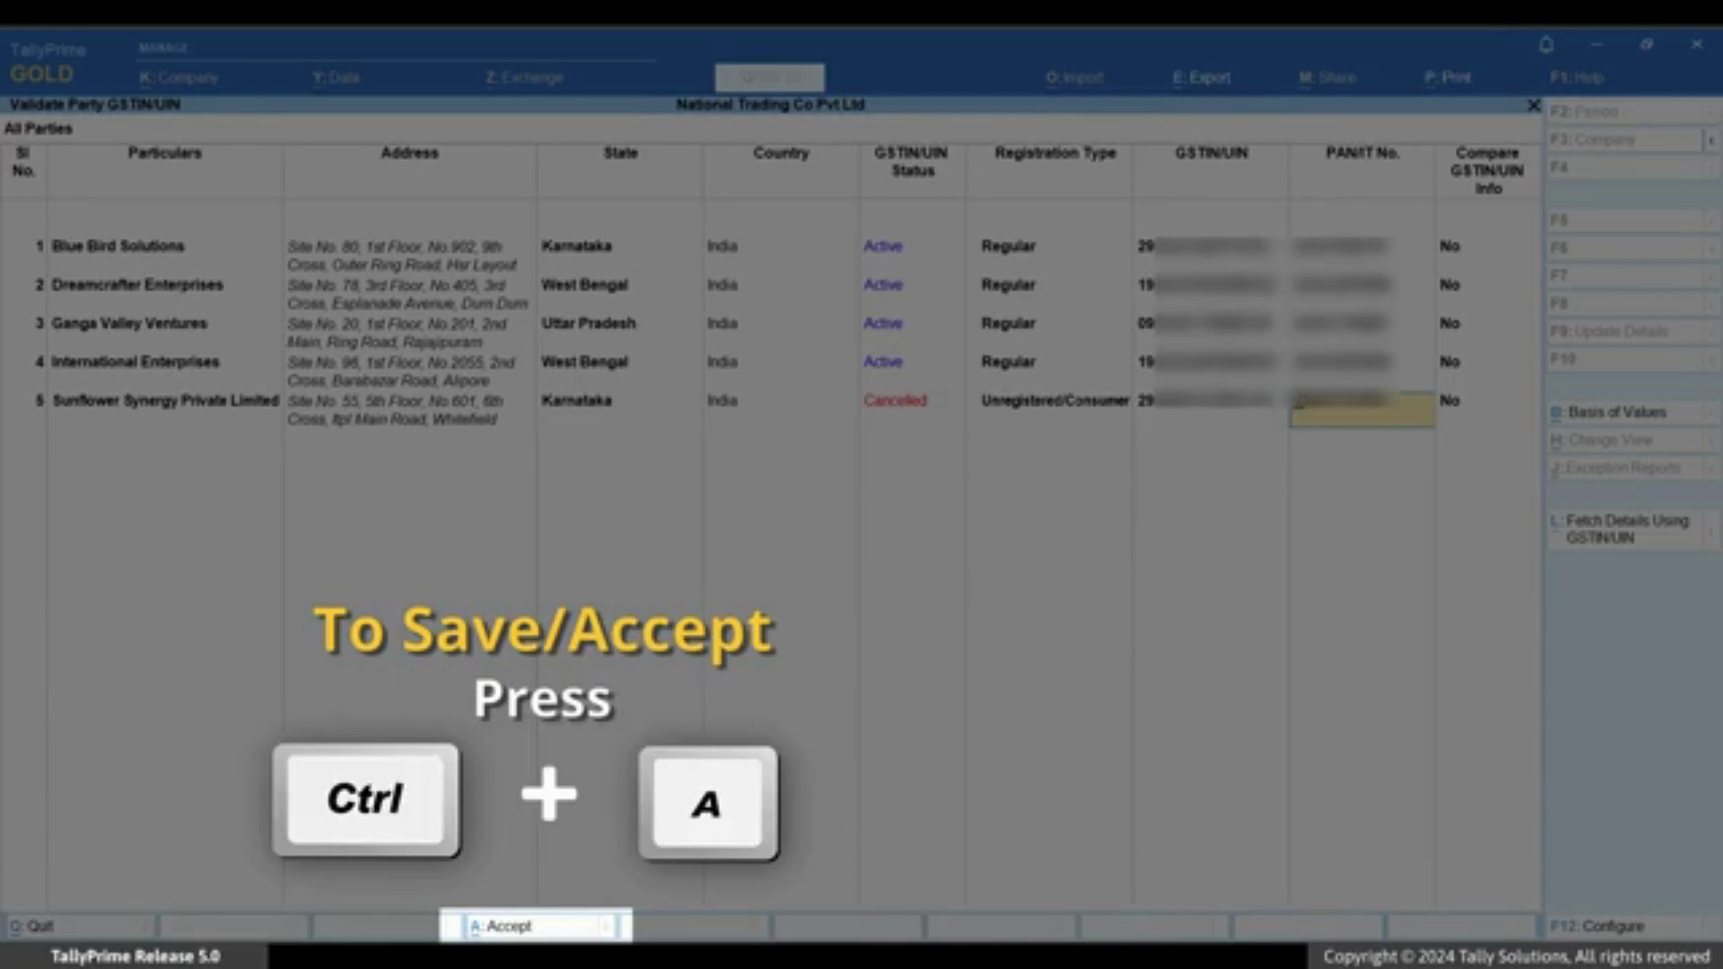
{"action": "key", "text": "ctrl+a"}
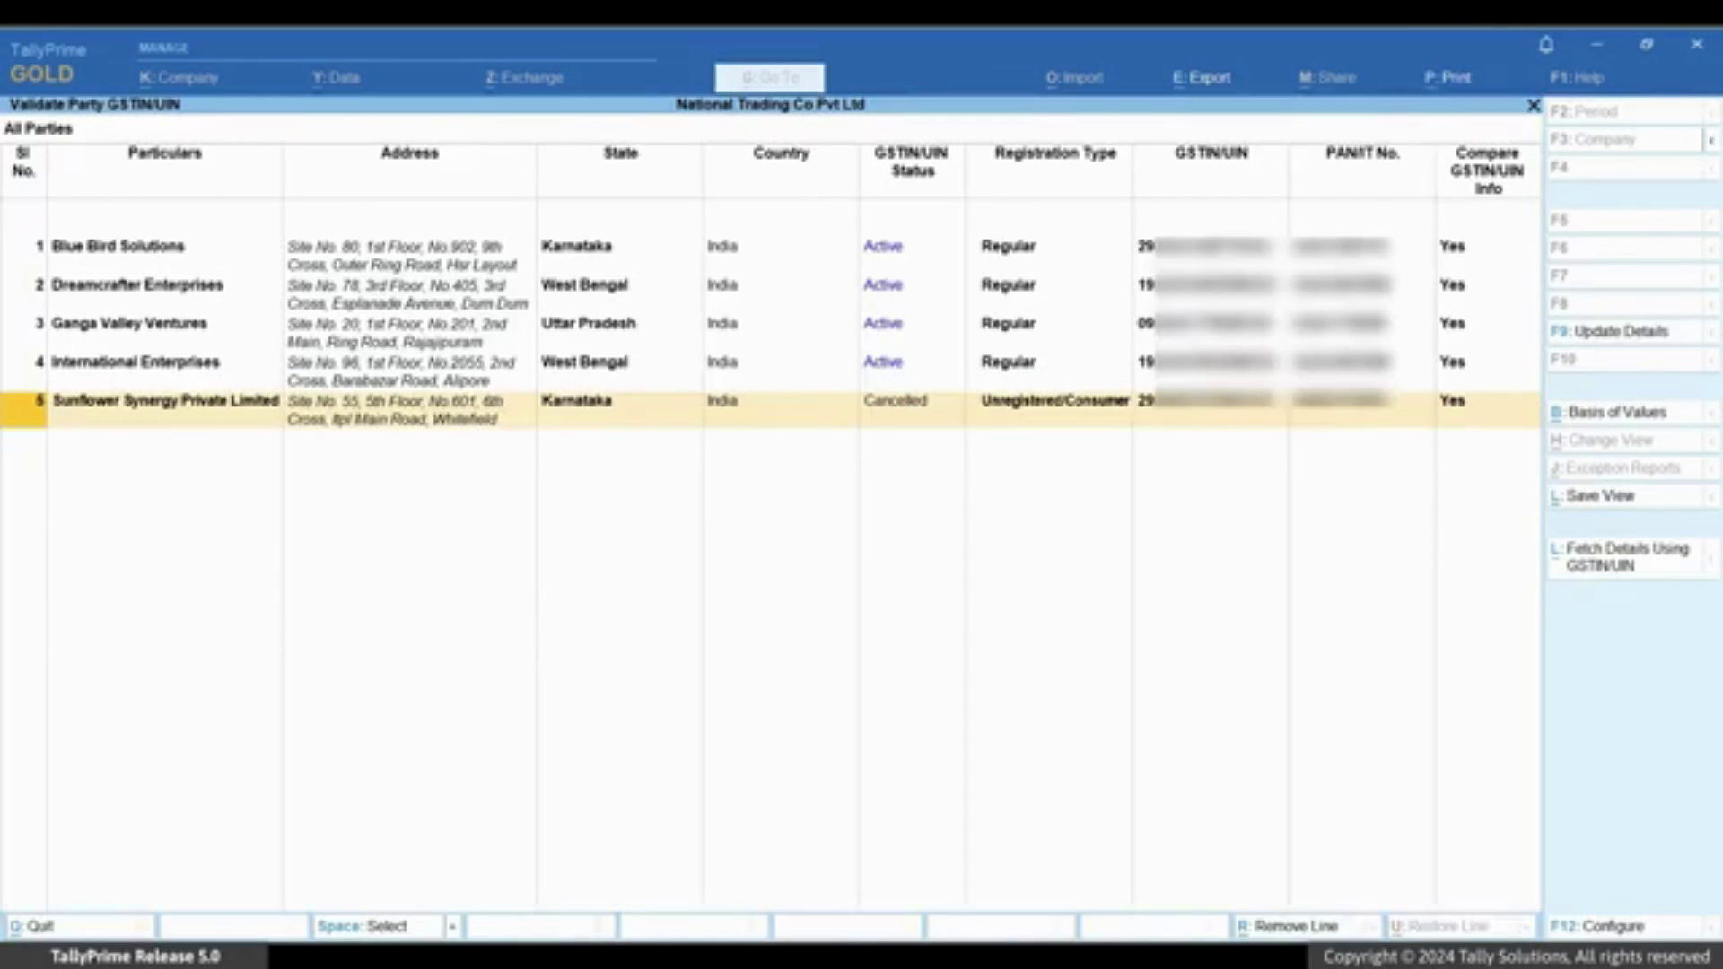
- Return to the GSTR-1 report with the vouchers' GST status updated and open Uncertain Transactions (Corrections needed)
{"action": "key", "text": "Escape"}
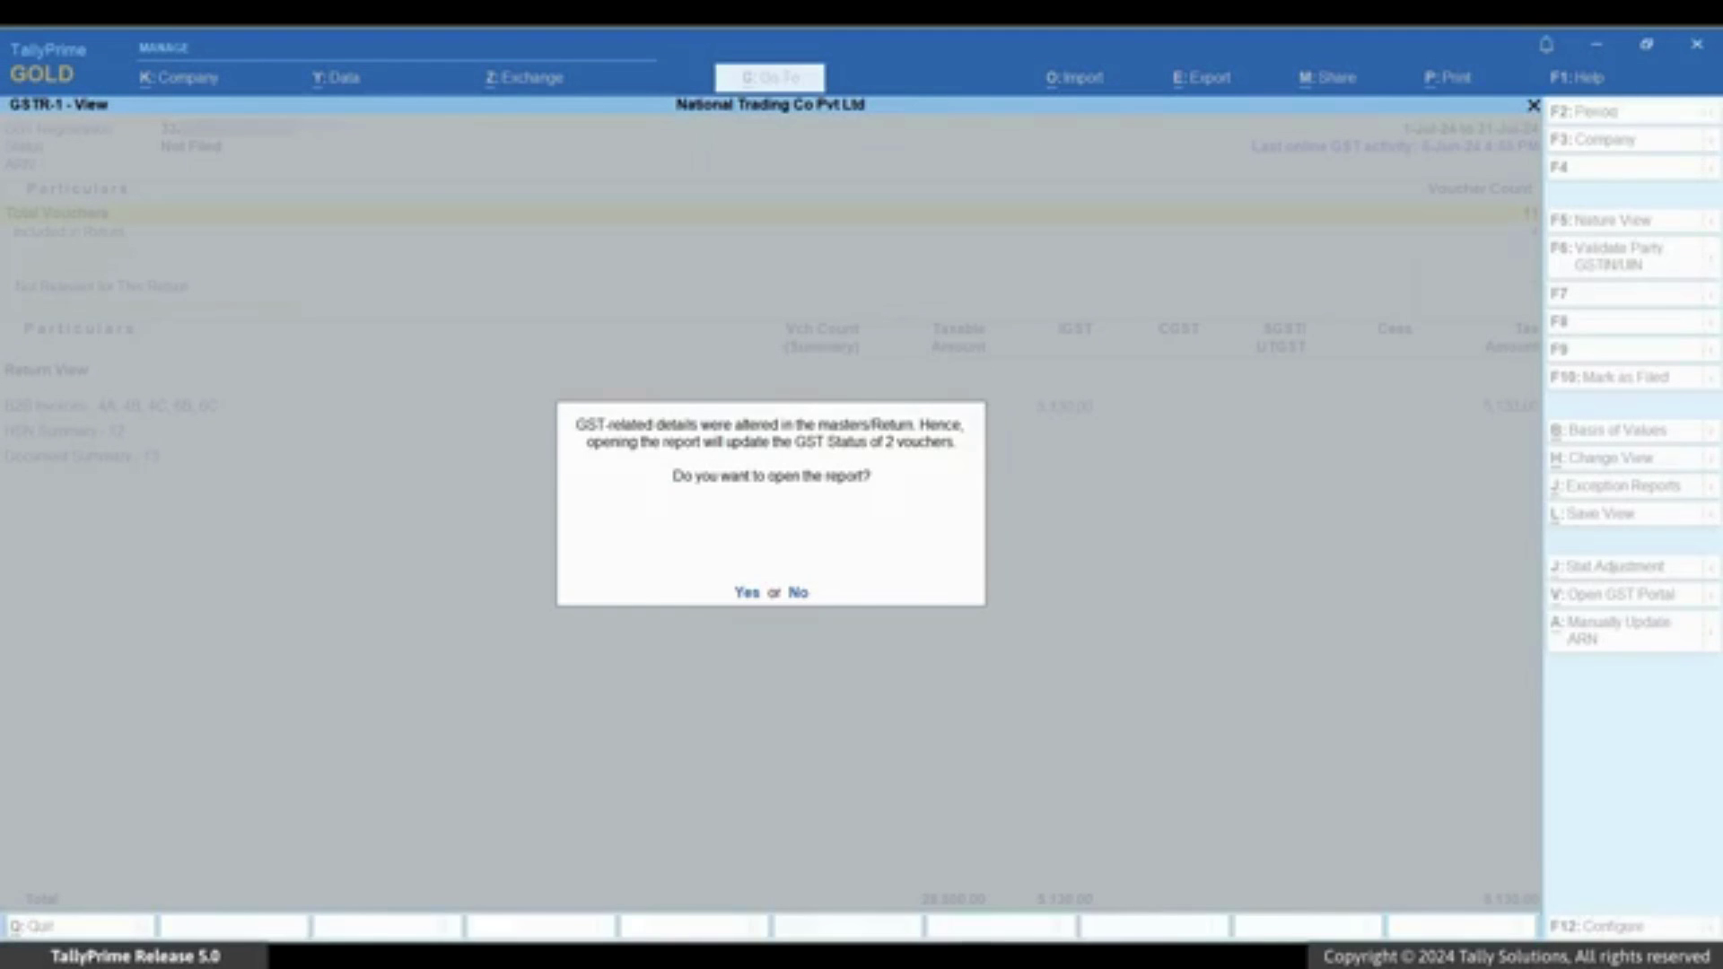
{"action": "key", "text": "Return"}
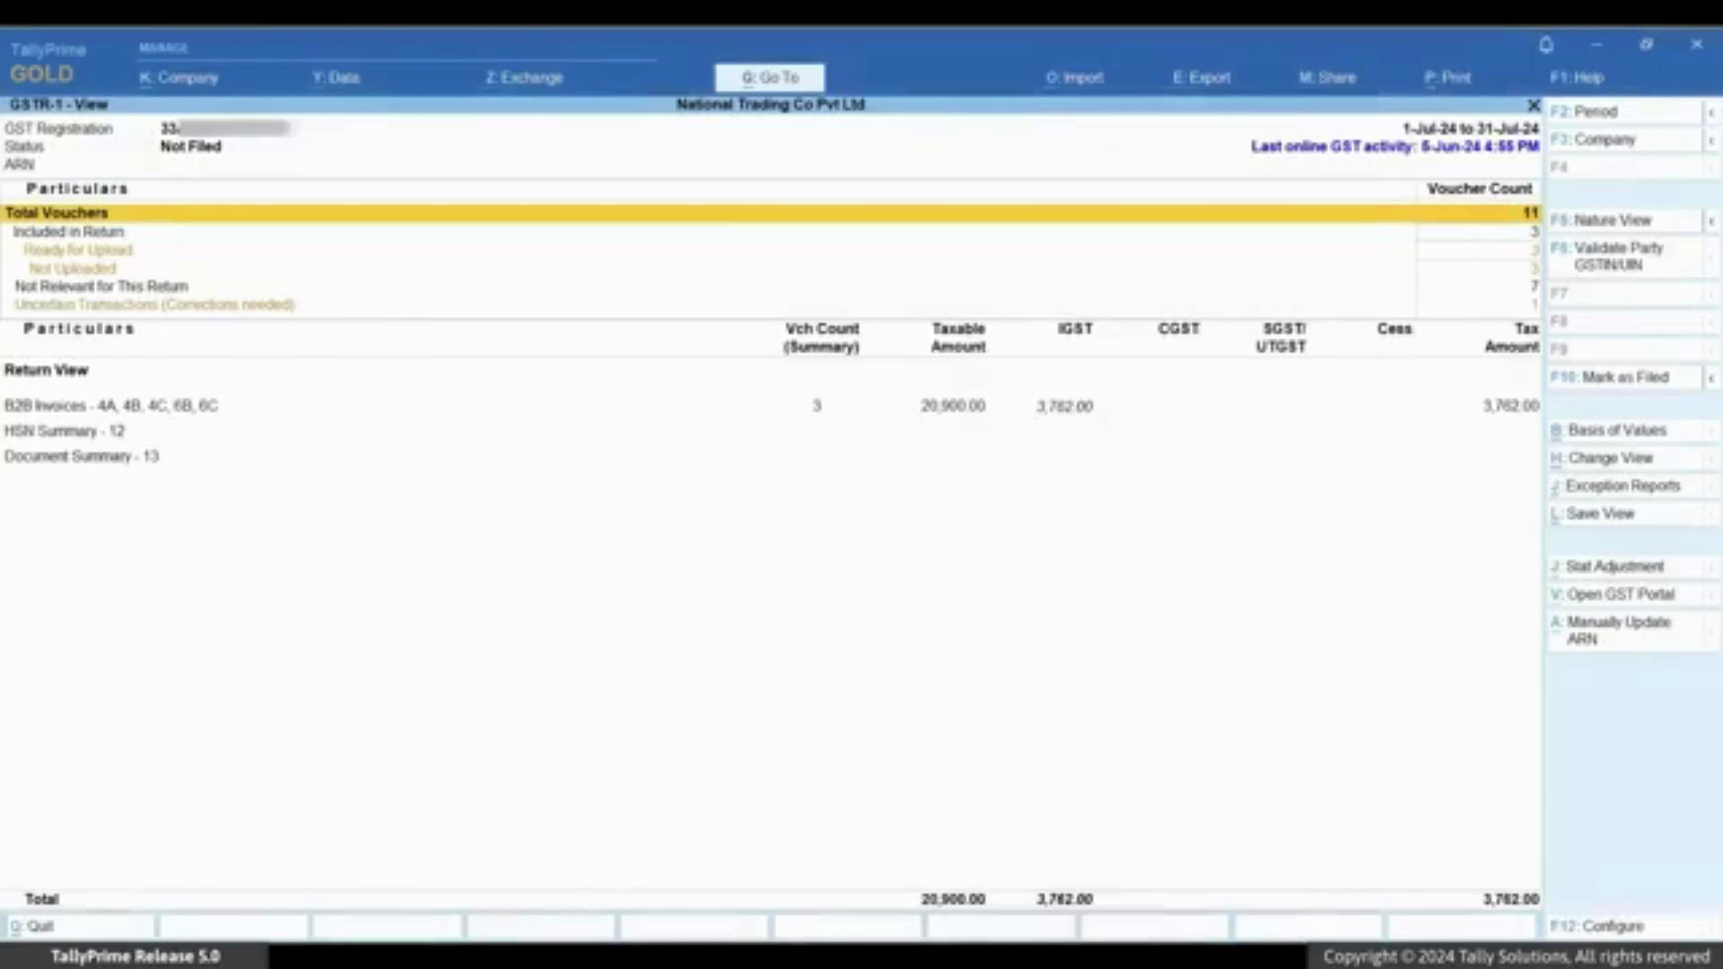
{"action": "key", "text": "Down"}
{"action": "key", "text": "Down"}
{"action": "key", "text": "Down"}
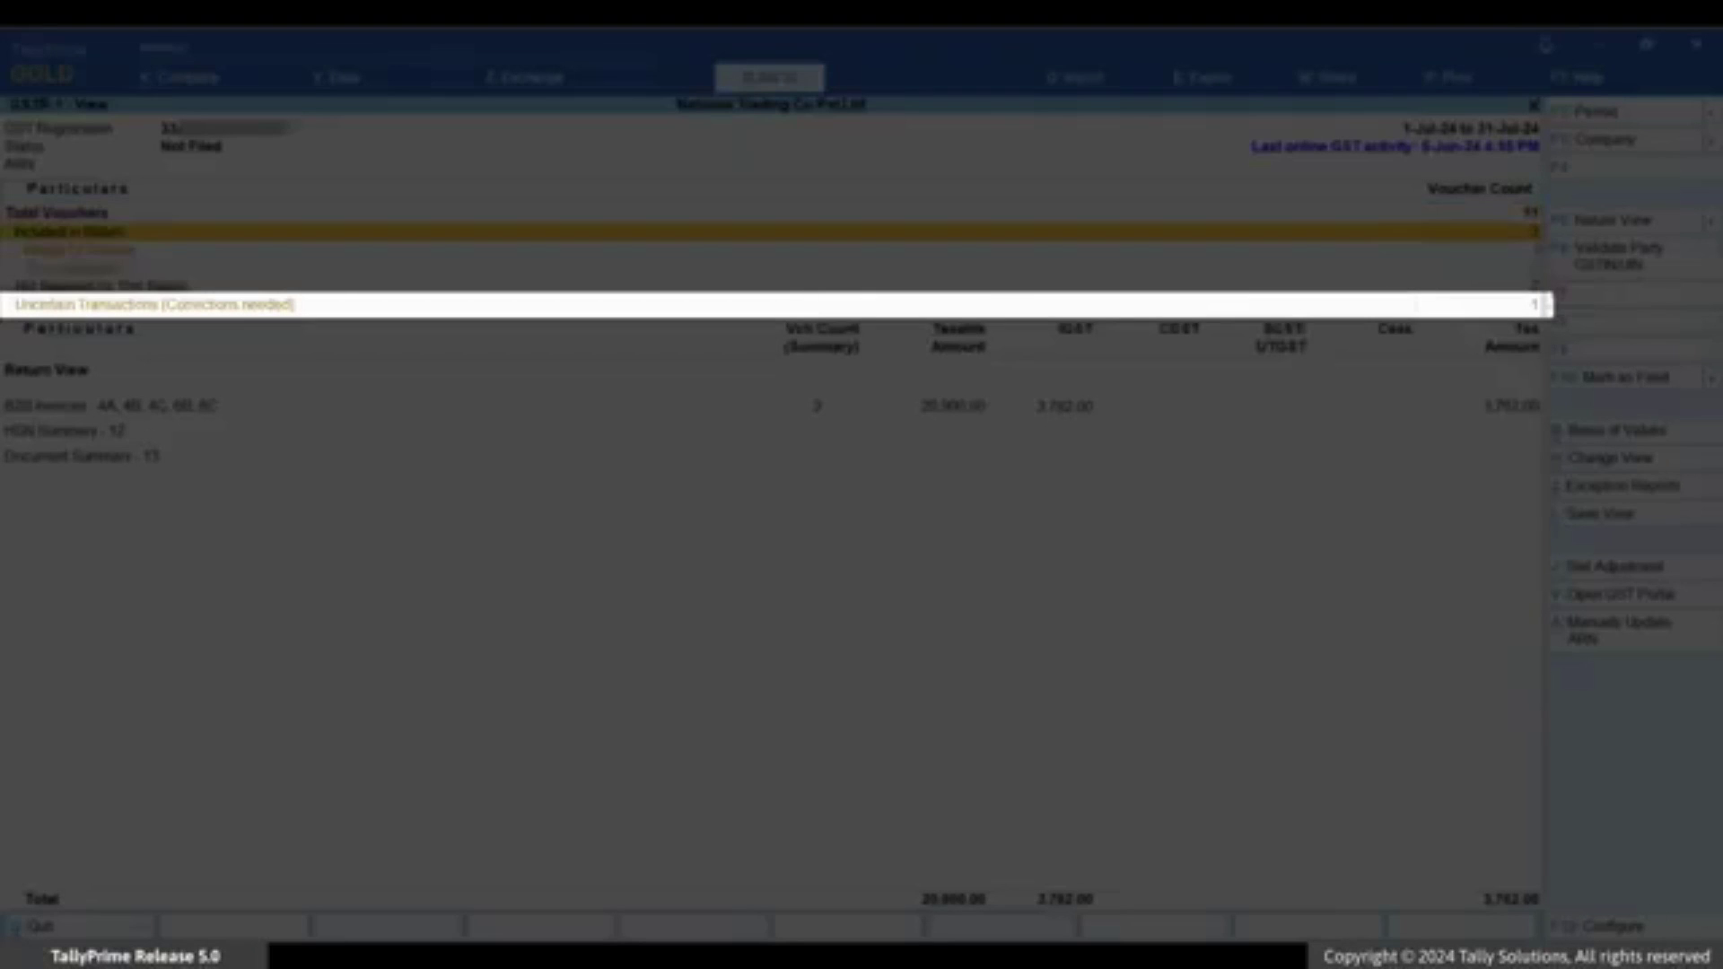
{"action": "key", "text": "Down"}
{"action": "key", "text": "Down"}
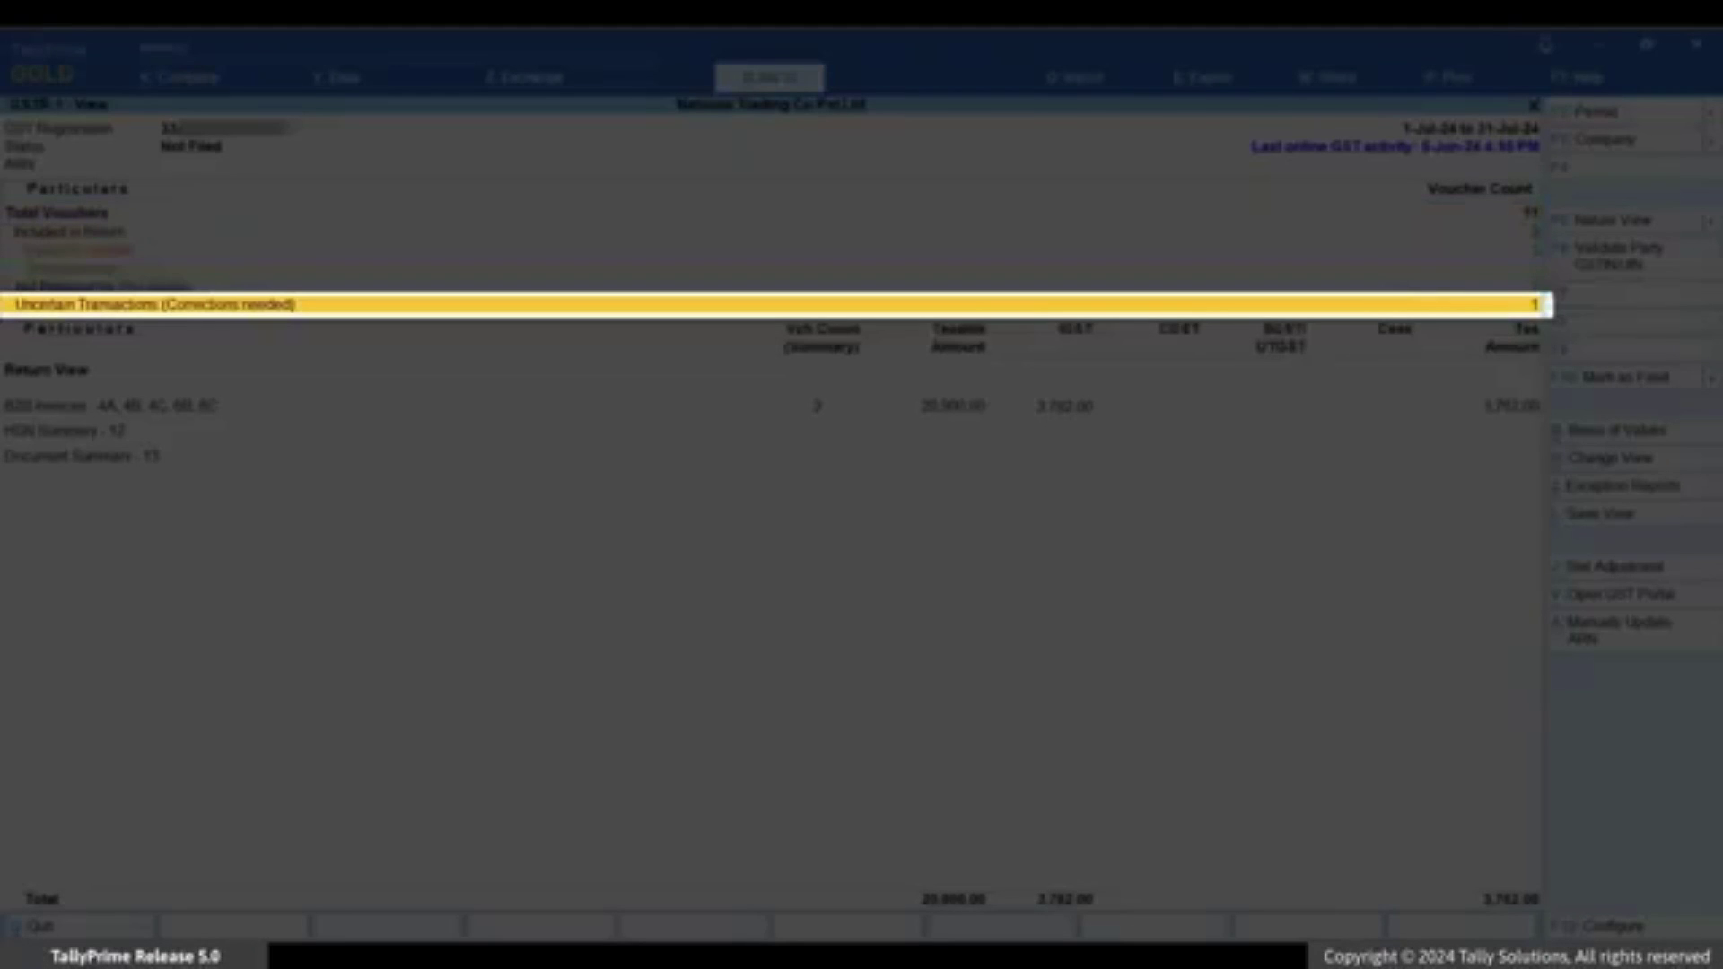
{"action": "key", "text": "Return"}
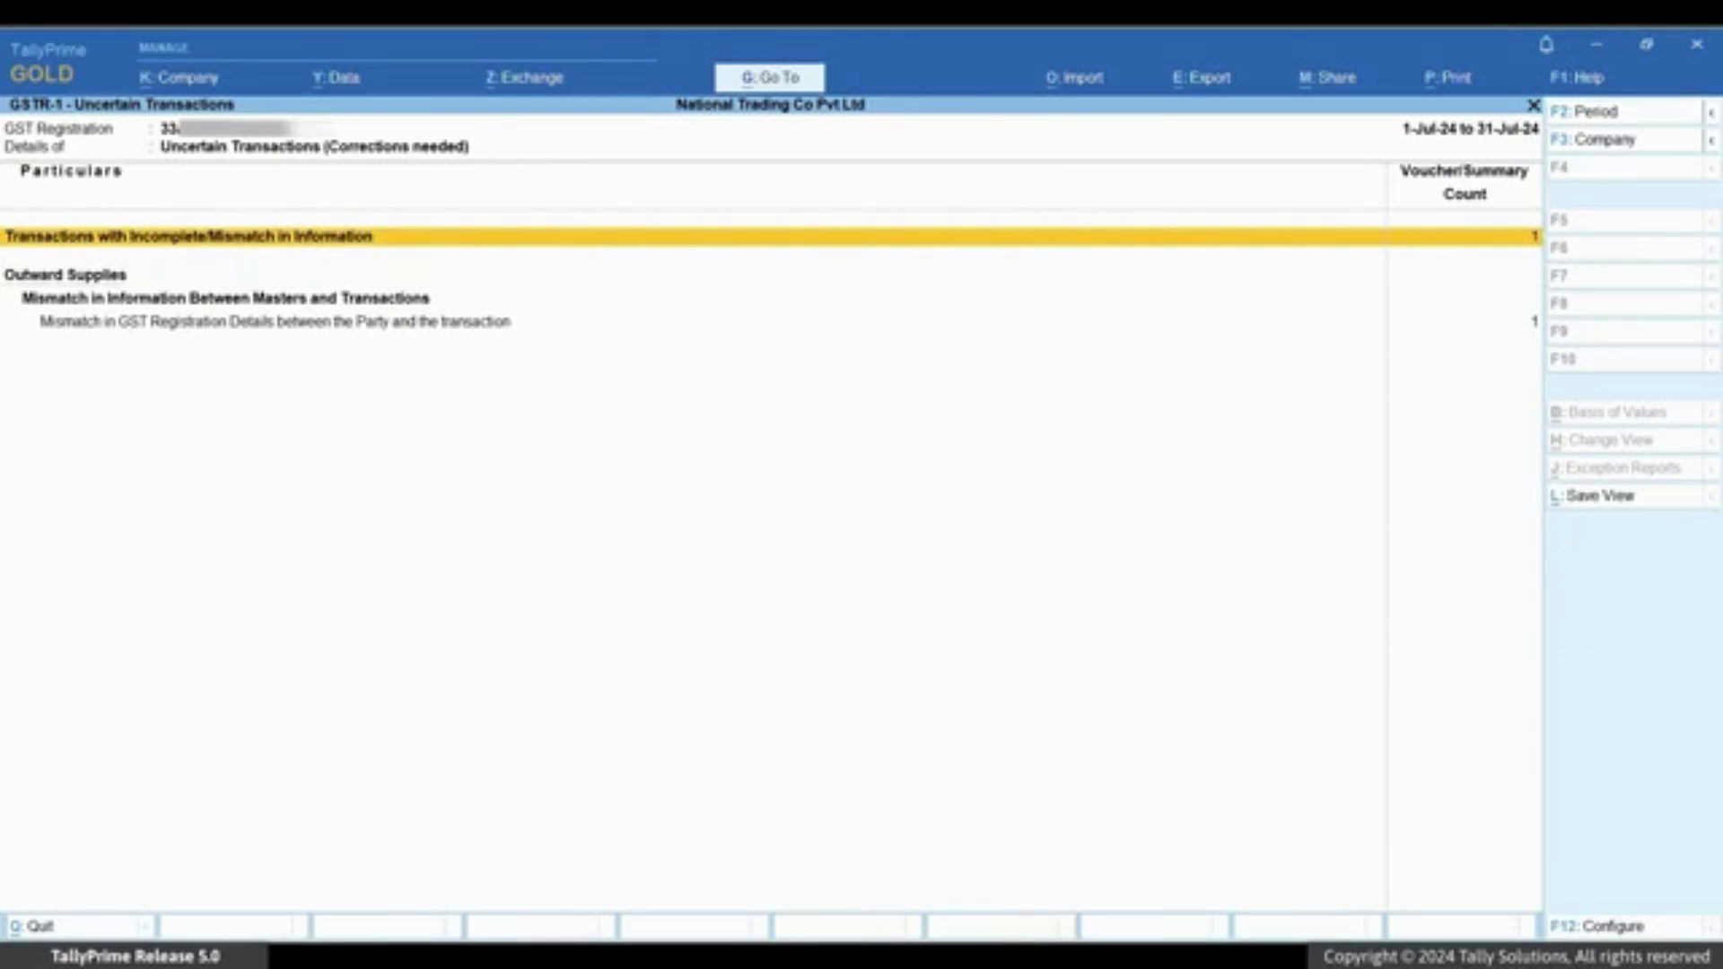
- Resolve the mismatch in GST registration details between the party and the transaction by updating it as per masters
{"action": "key", "text": "Down"}
{"action": "key", "text": "Down"}
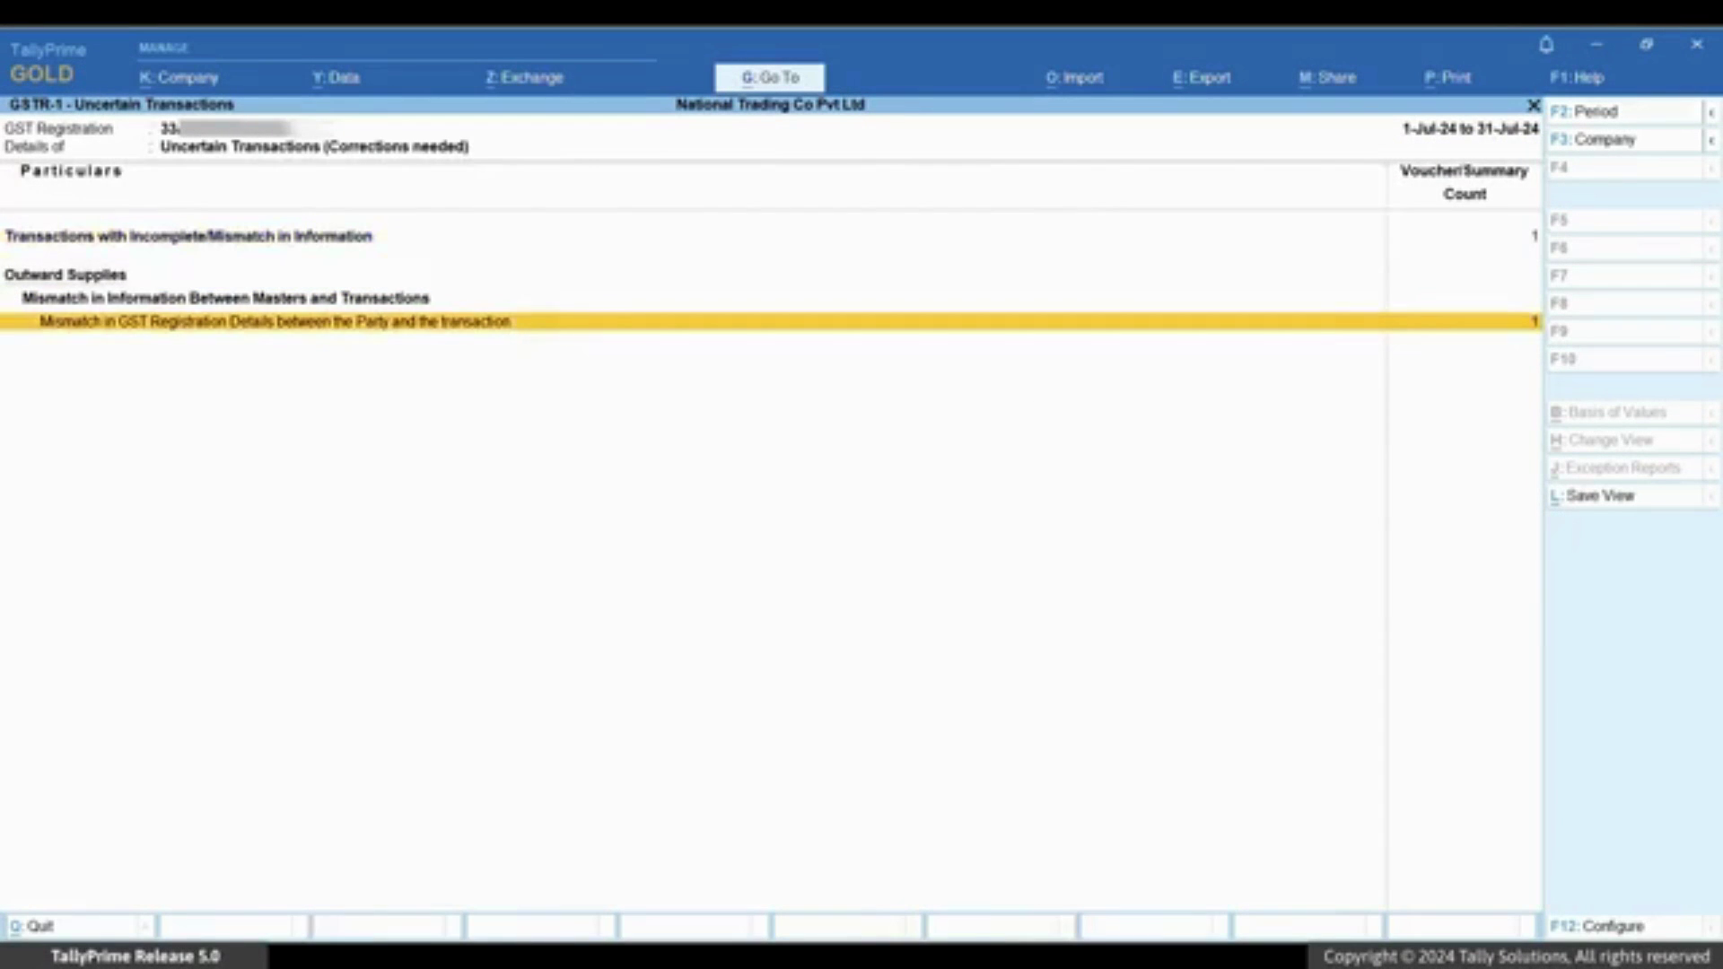
{"action": "key", "text": "Return"}
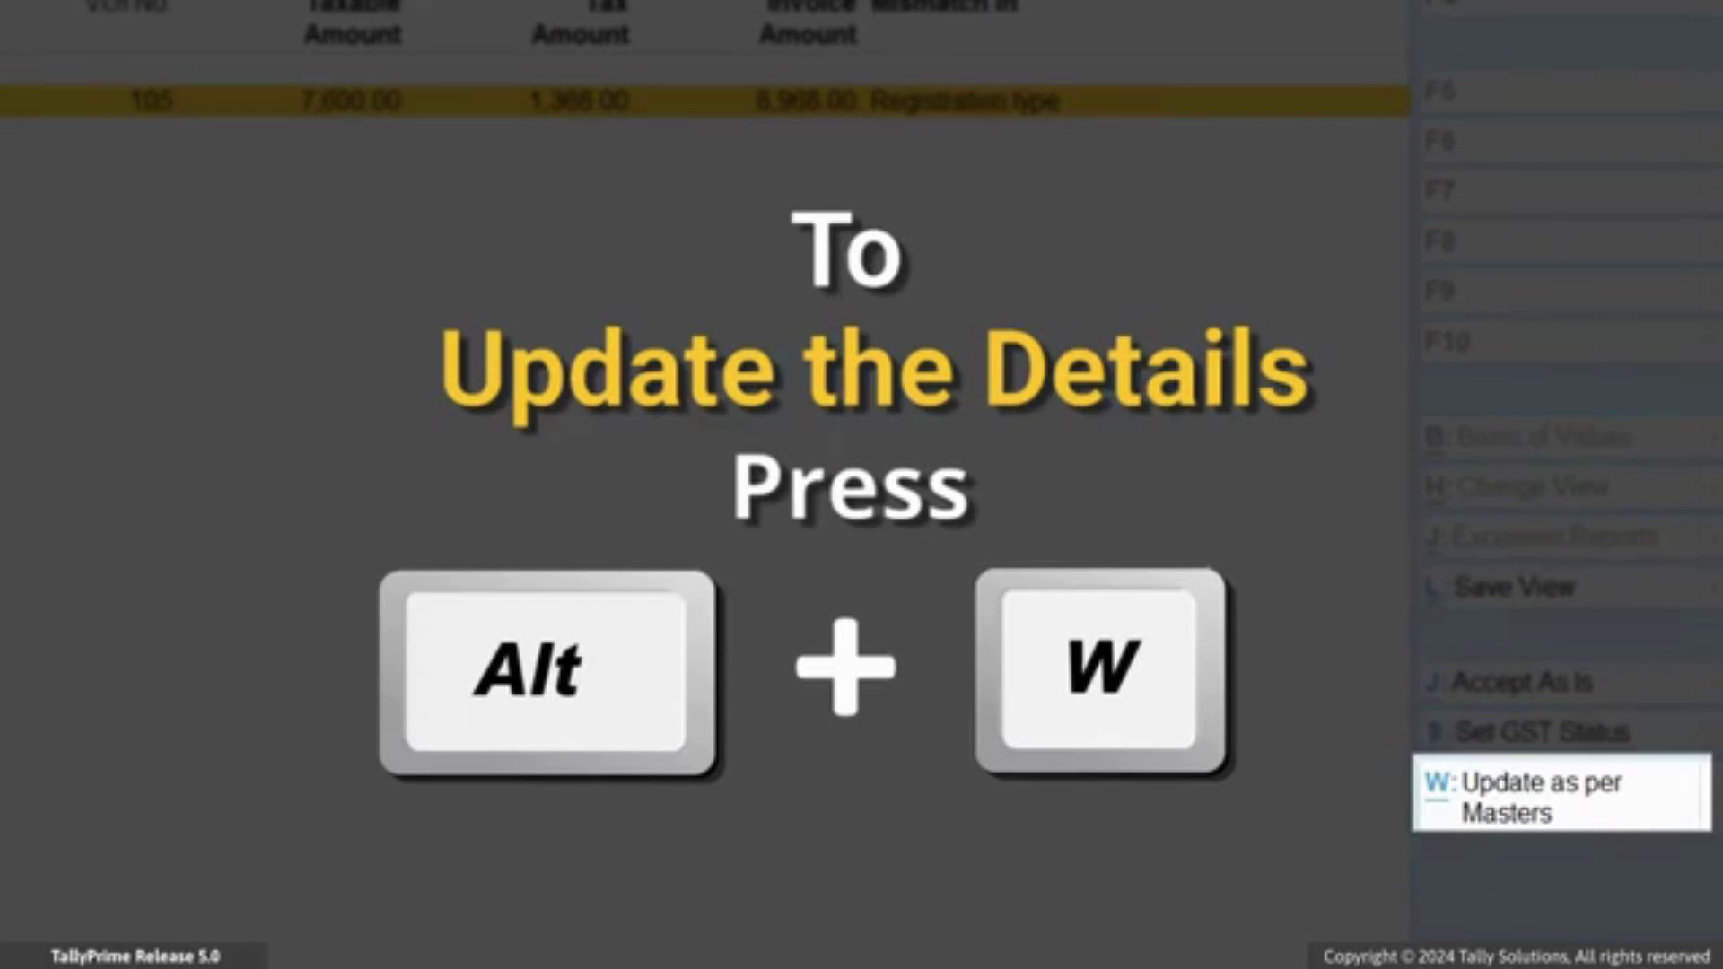
{"action": "key", "text": "alt+w"}
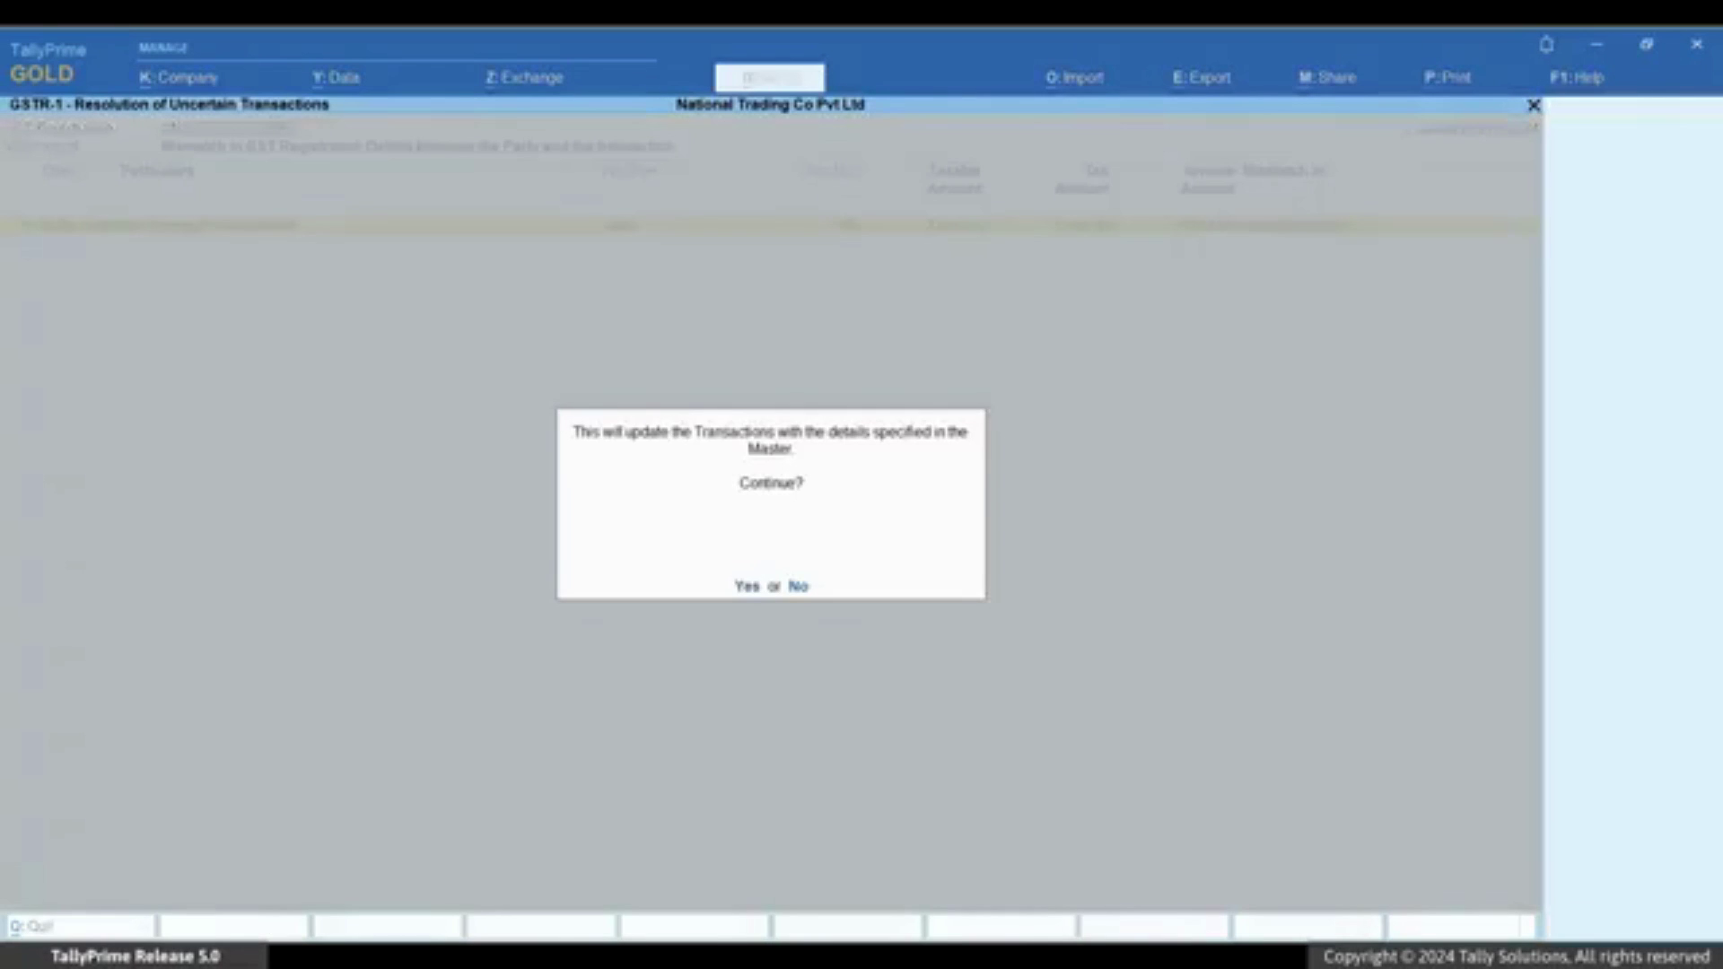
{"action": "key", "text": "y"}
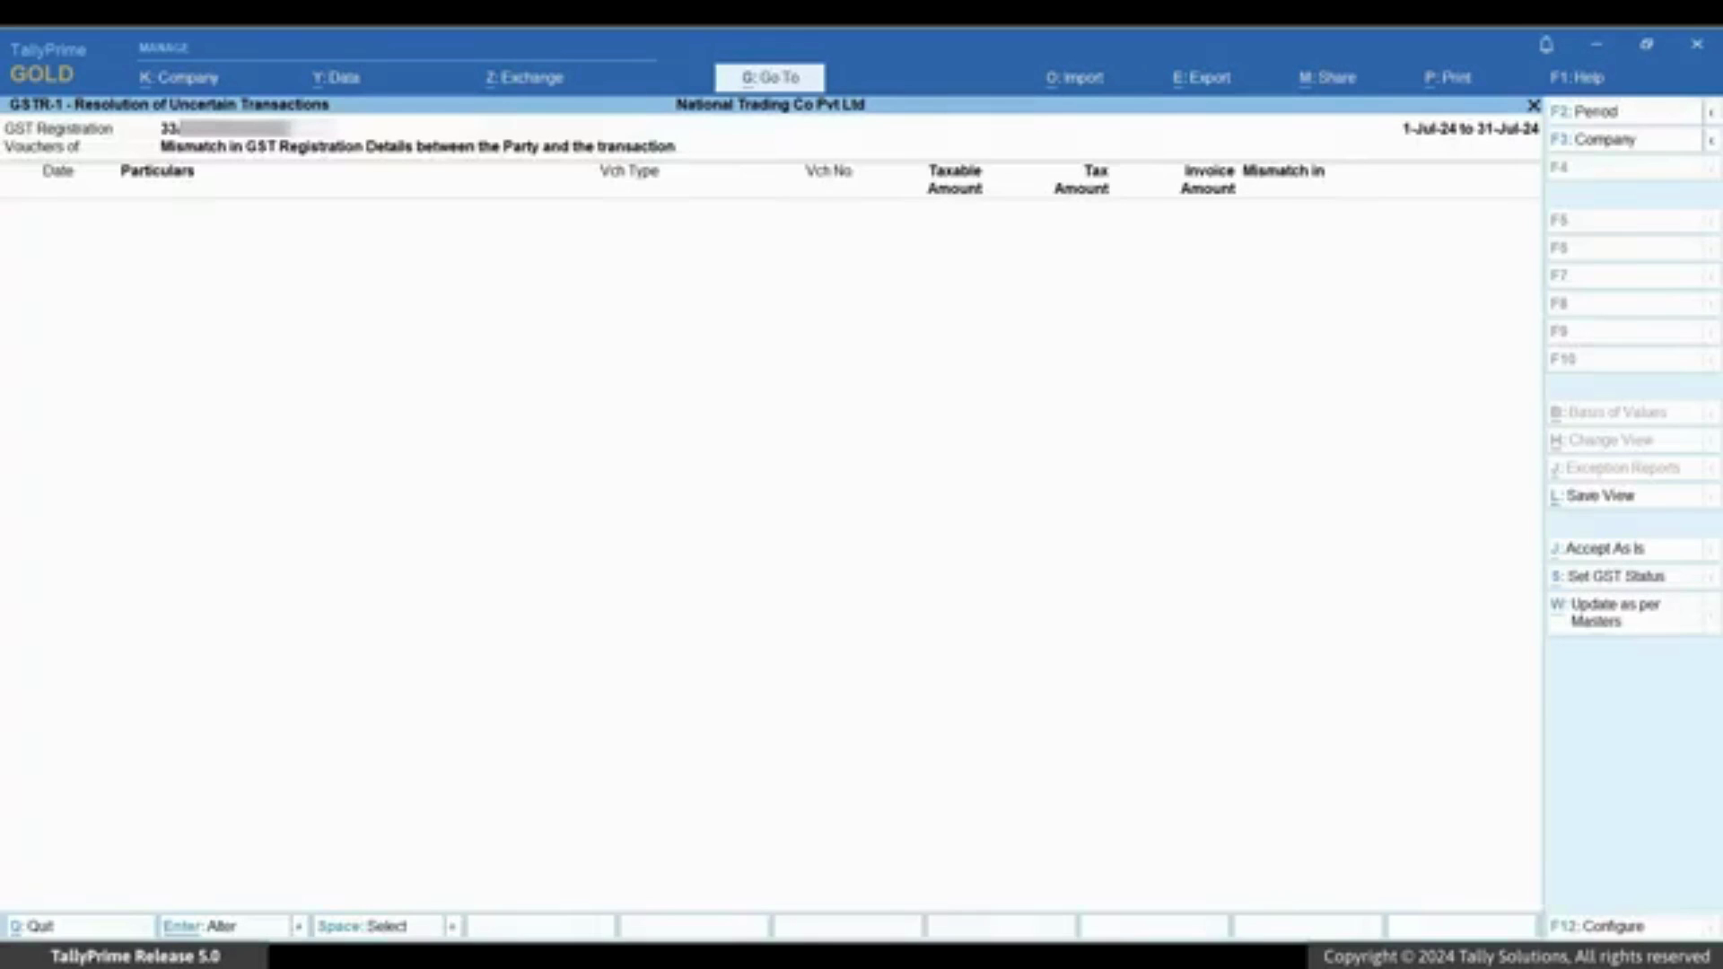
- Return to the GSTR-1 report and examine the Karnataka 18% voucher register under B2C (Small) Invoices - 7
{"action": "key", "text": "Escape"}
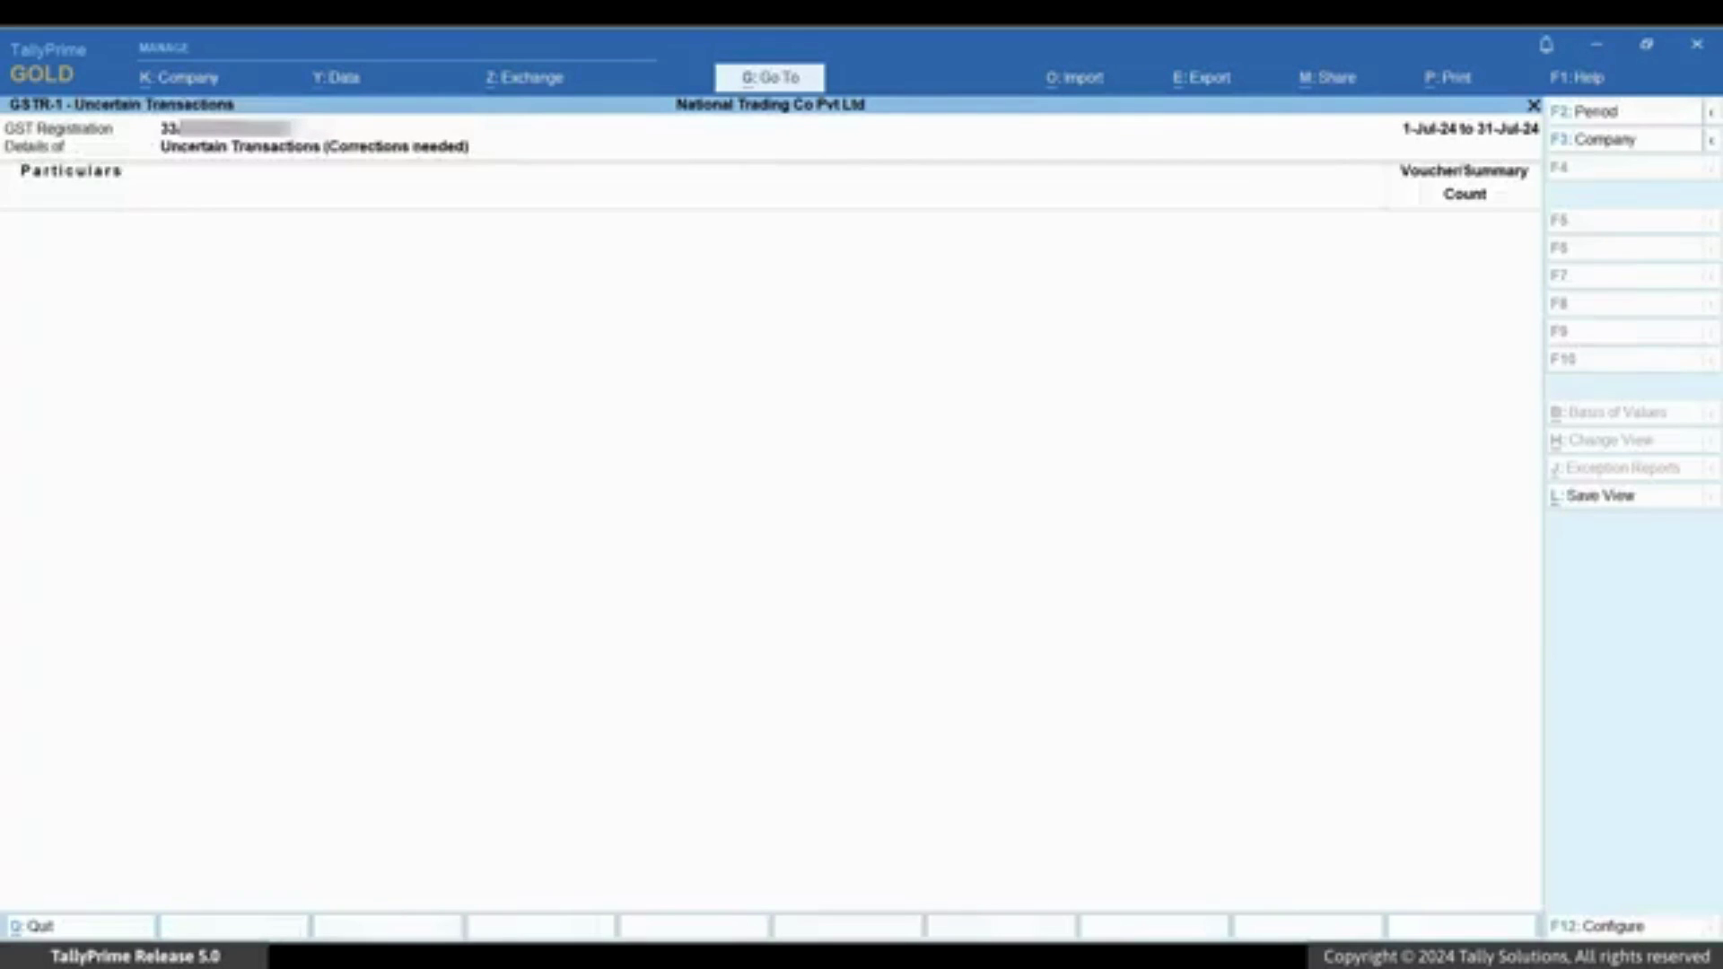
{"action": "key", "text": "Escape"}
{"action": "key", "text": "Down"}
{"action": "key", "text": "Down"}
{"action": "key", "text": "Down"}
{"action": "key", "text": "Down"}
{"action": "key", "text": "Down"}
{"action": "key", "text": "Down"}
{"action": "key", "text": "Down"}
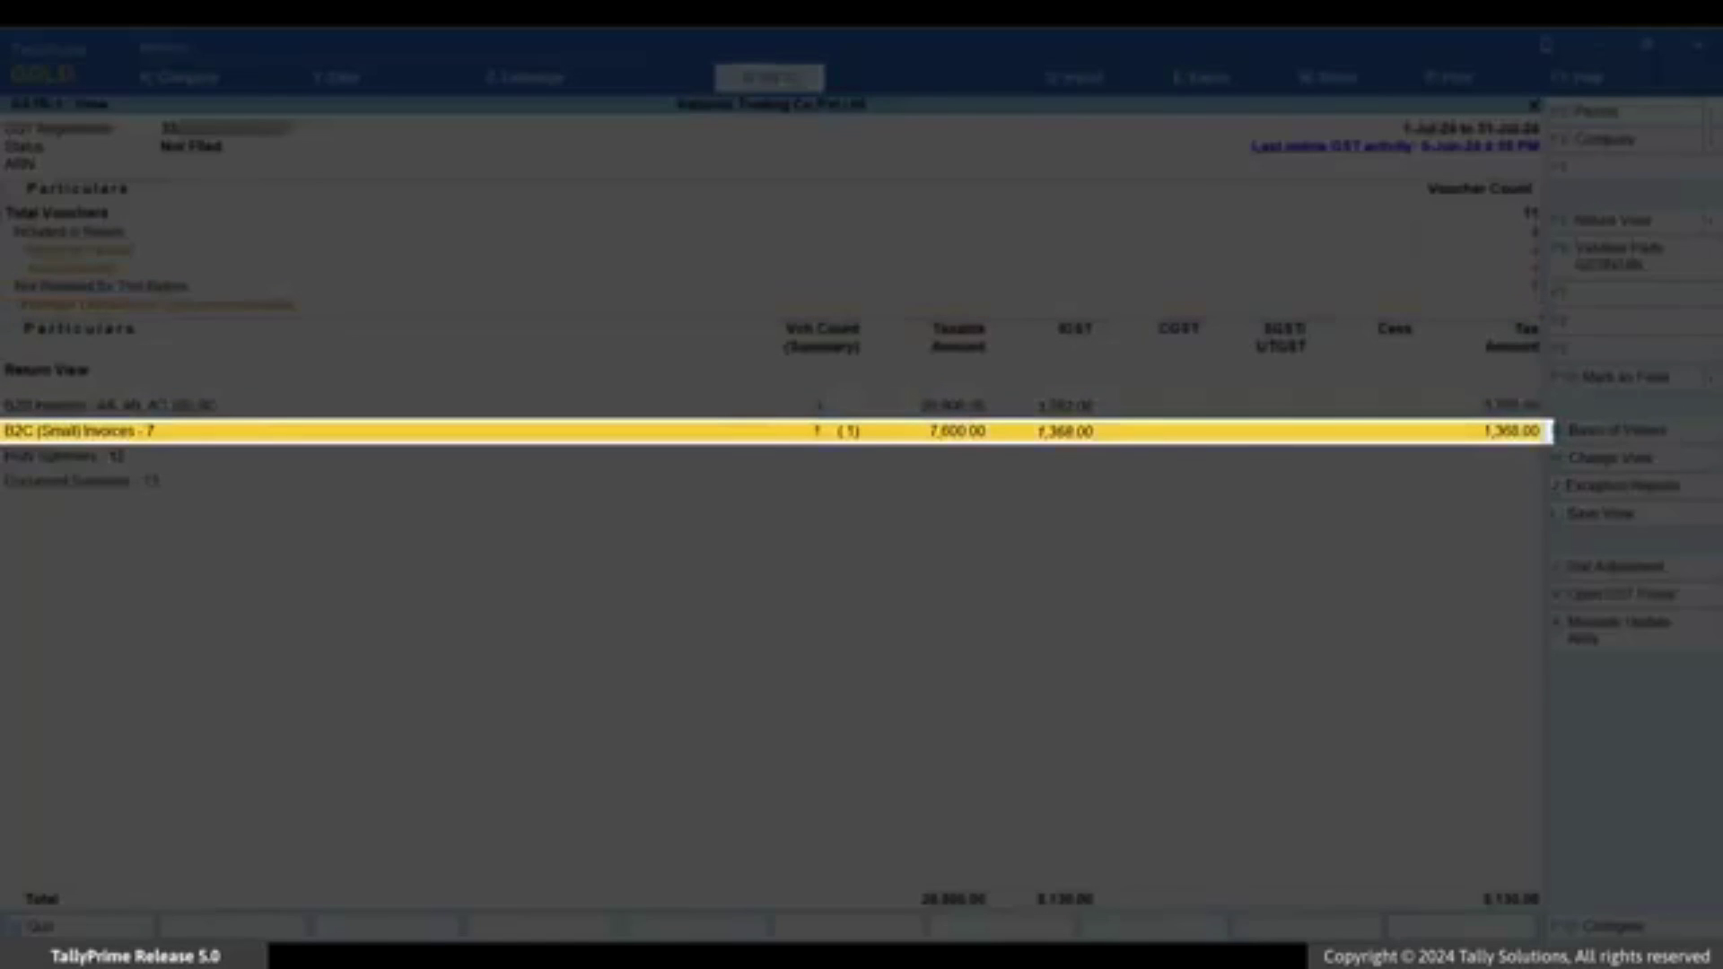
{"action": "key", "text": "Return"}
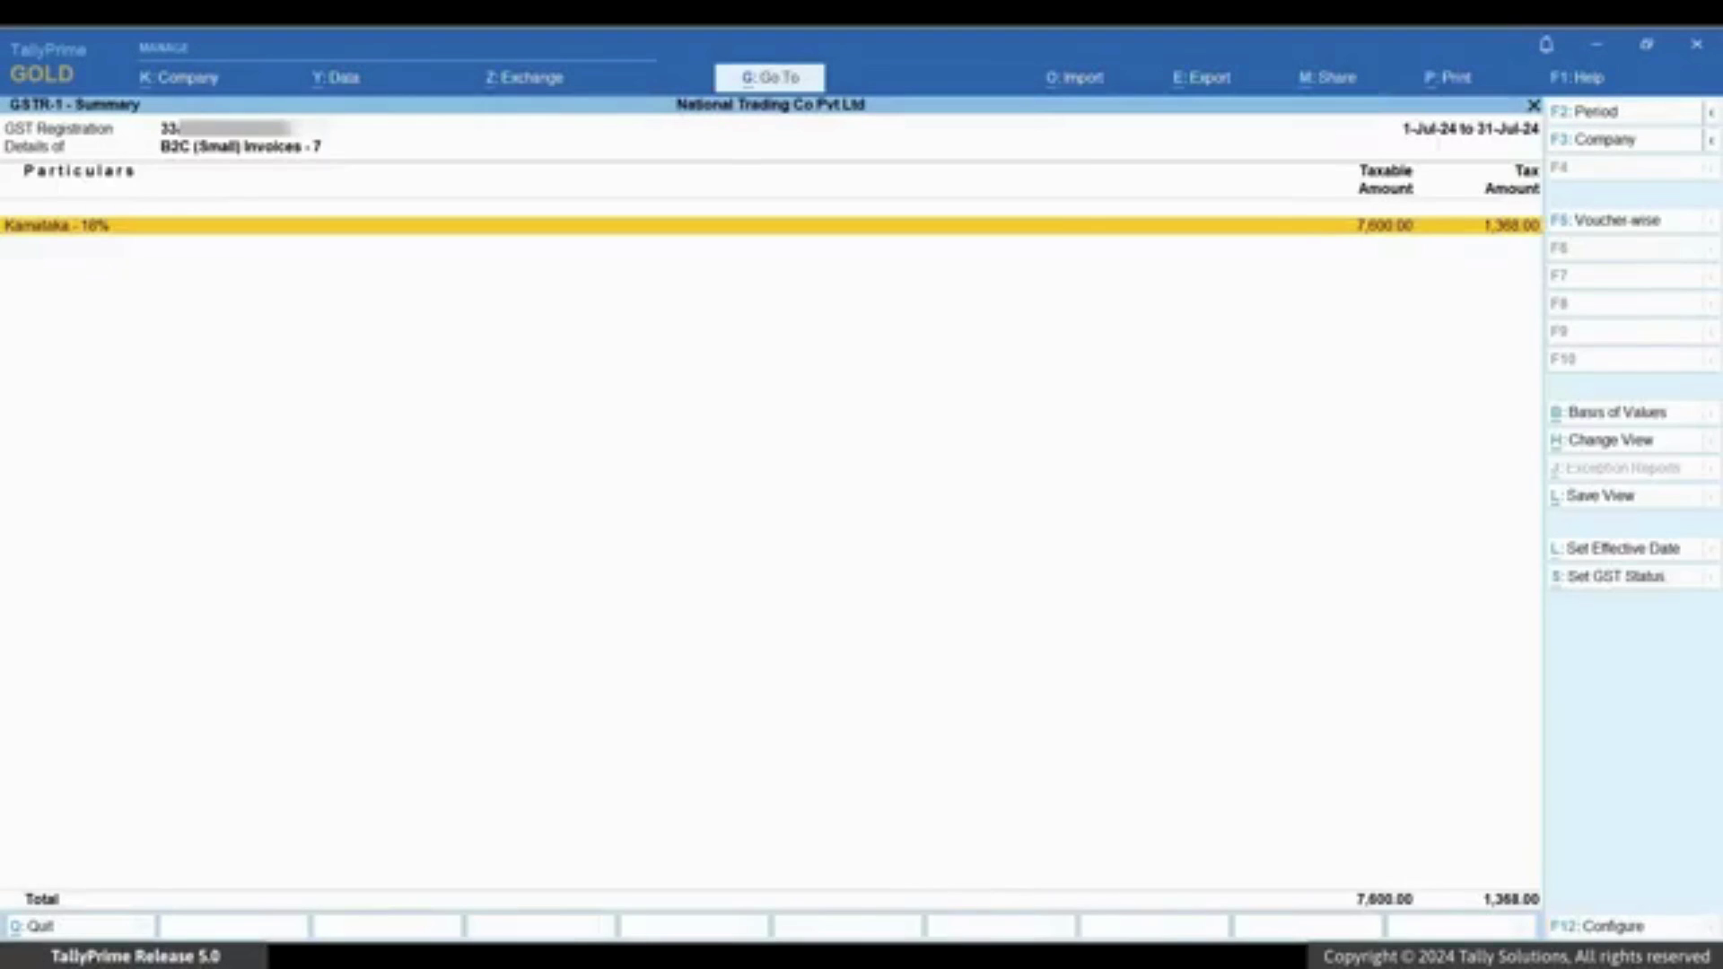
{"action": "key", "text": "Return"}
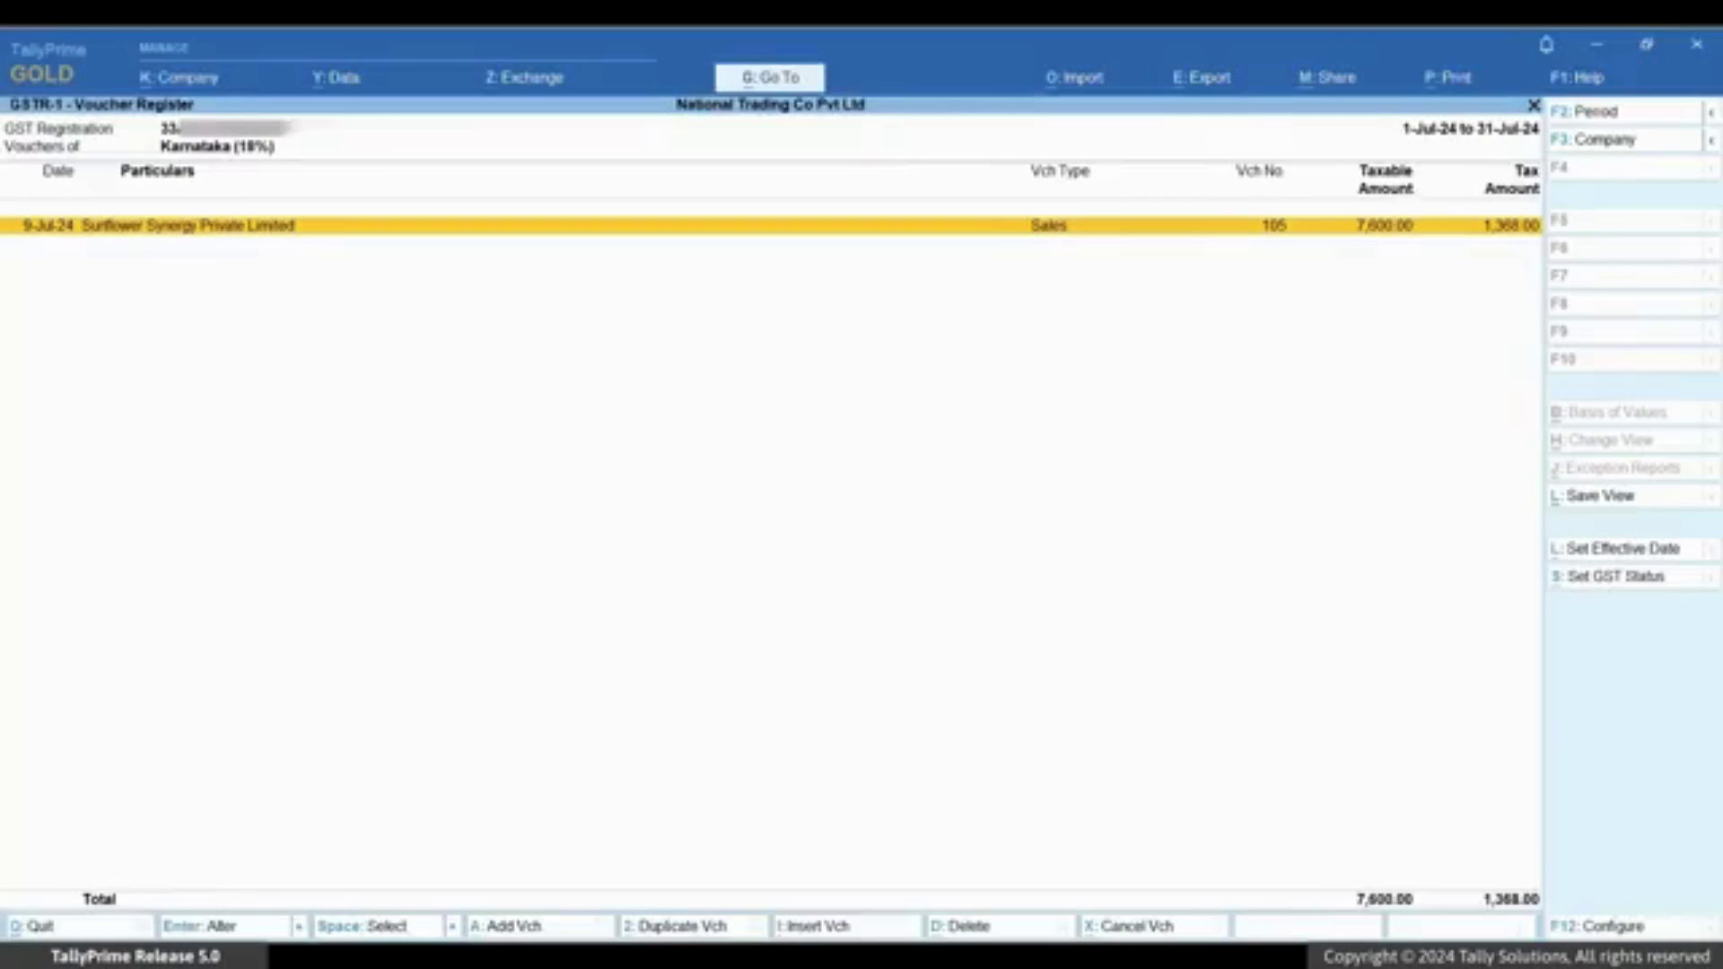
{"action": "key", "text": "Escape"}
{"action": "key", "text": "Escape"}
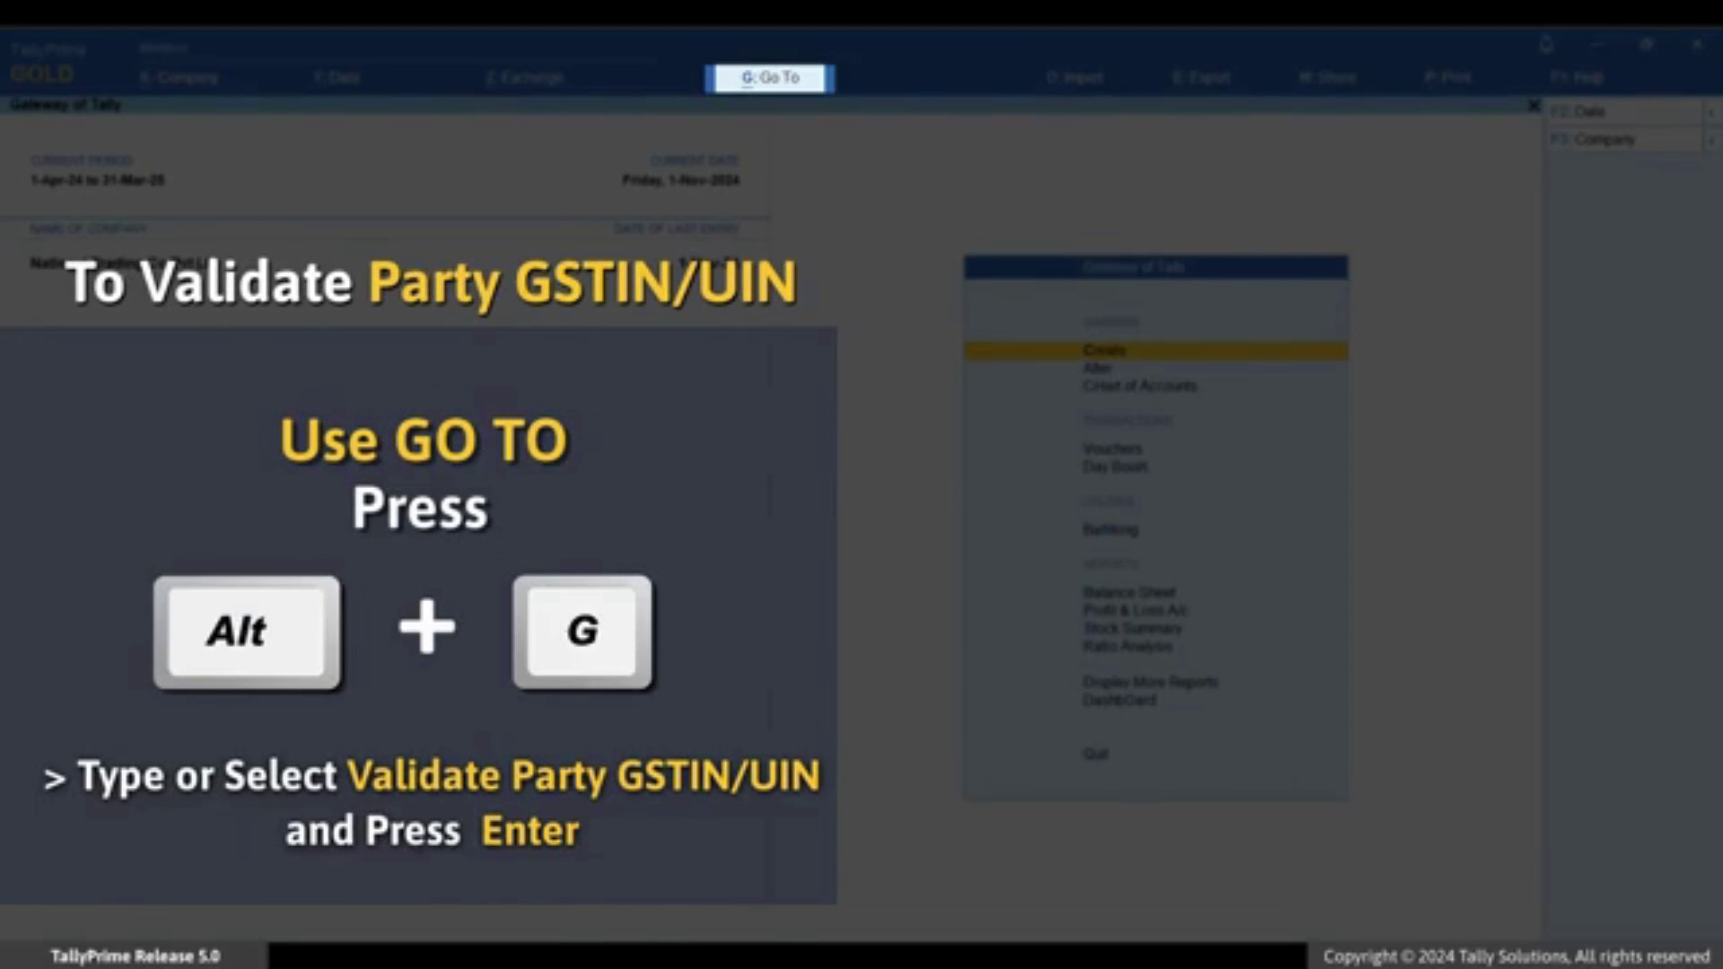
- Open the Validate Party GSTIN/UIN report for all ledgers in the Sundry Creditors group
{"action": "key", "text": "alt+g"}
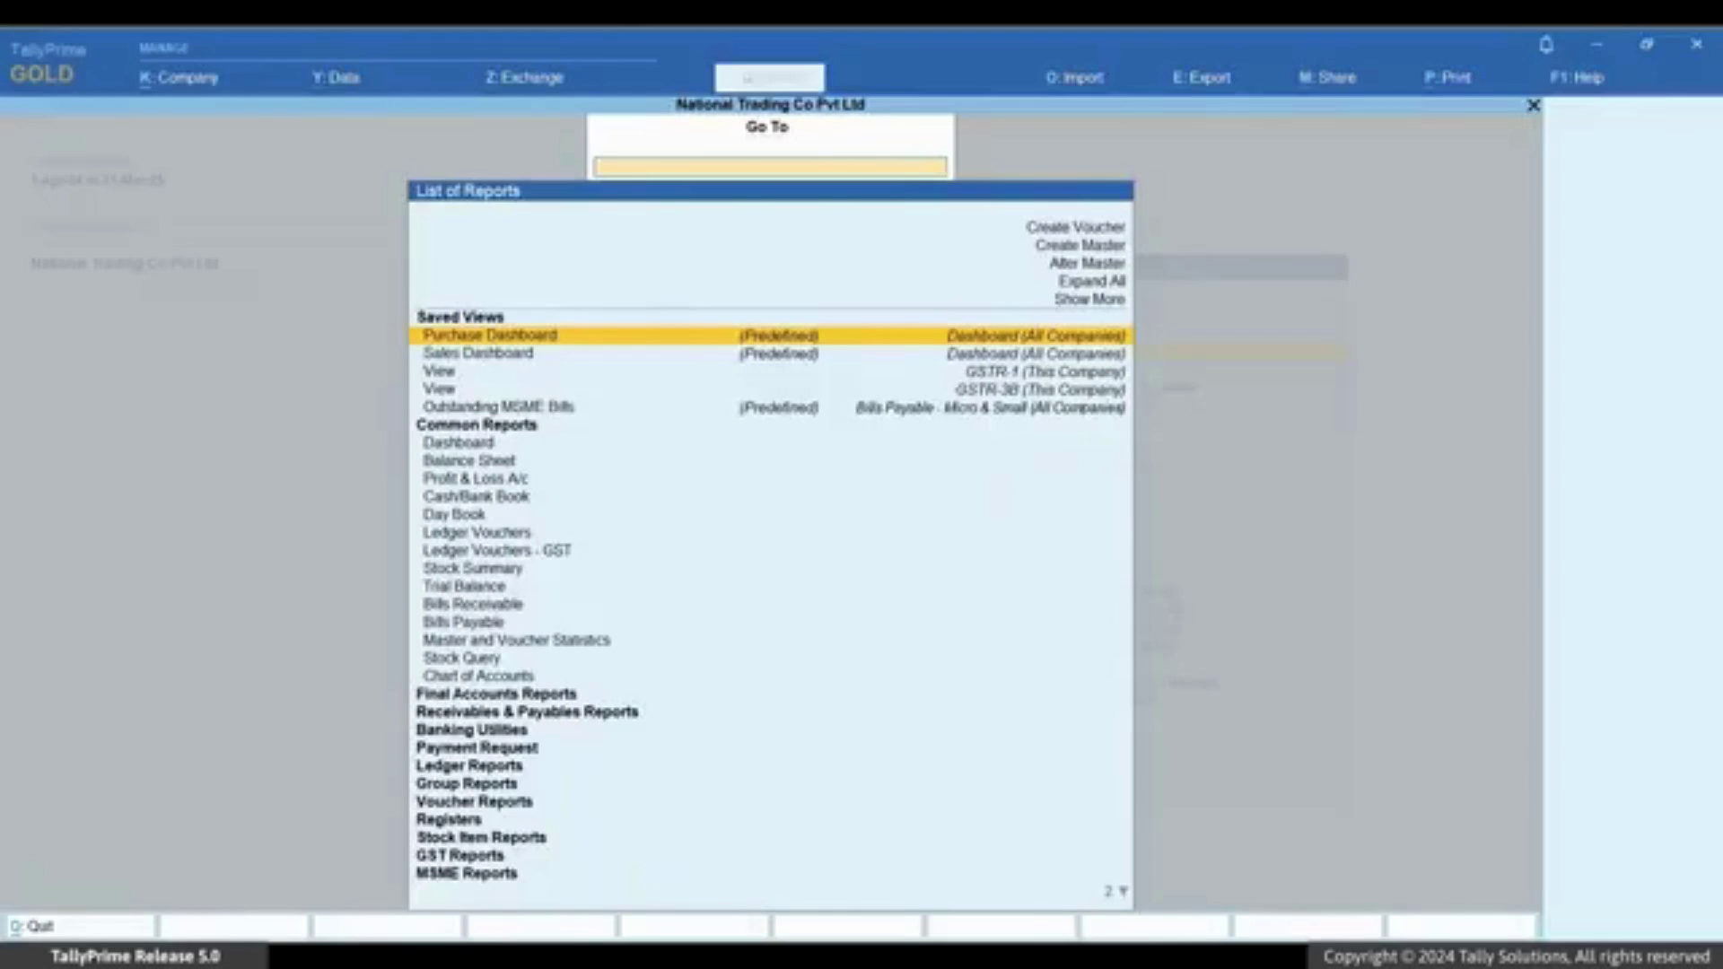
{"action": "type", "text": "Vali"}
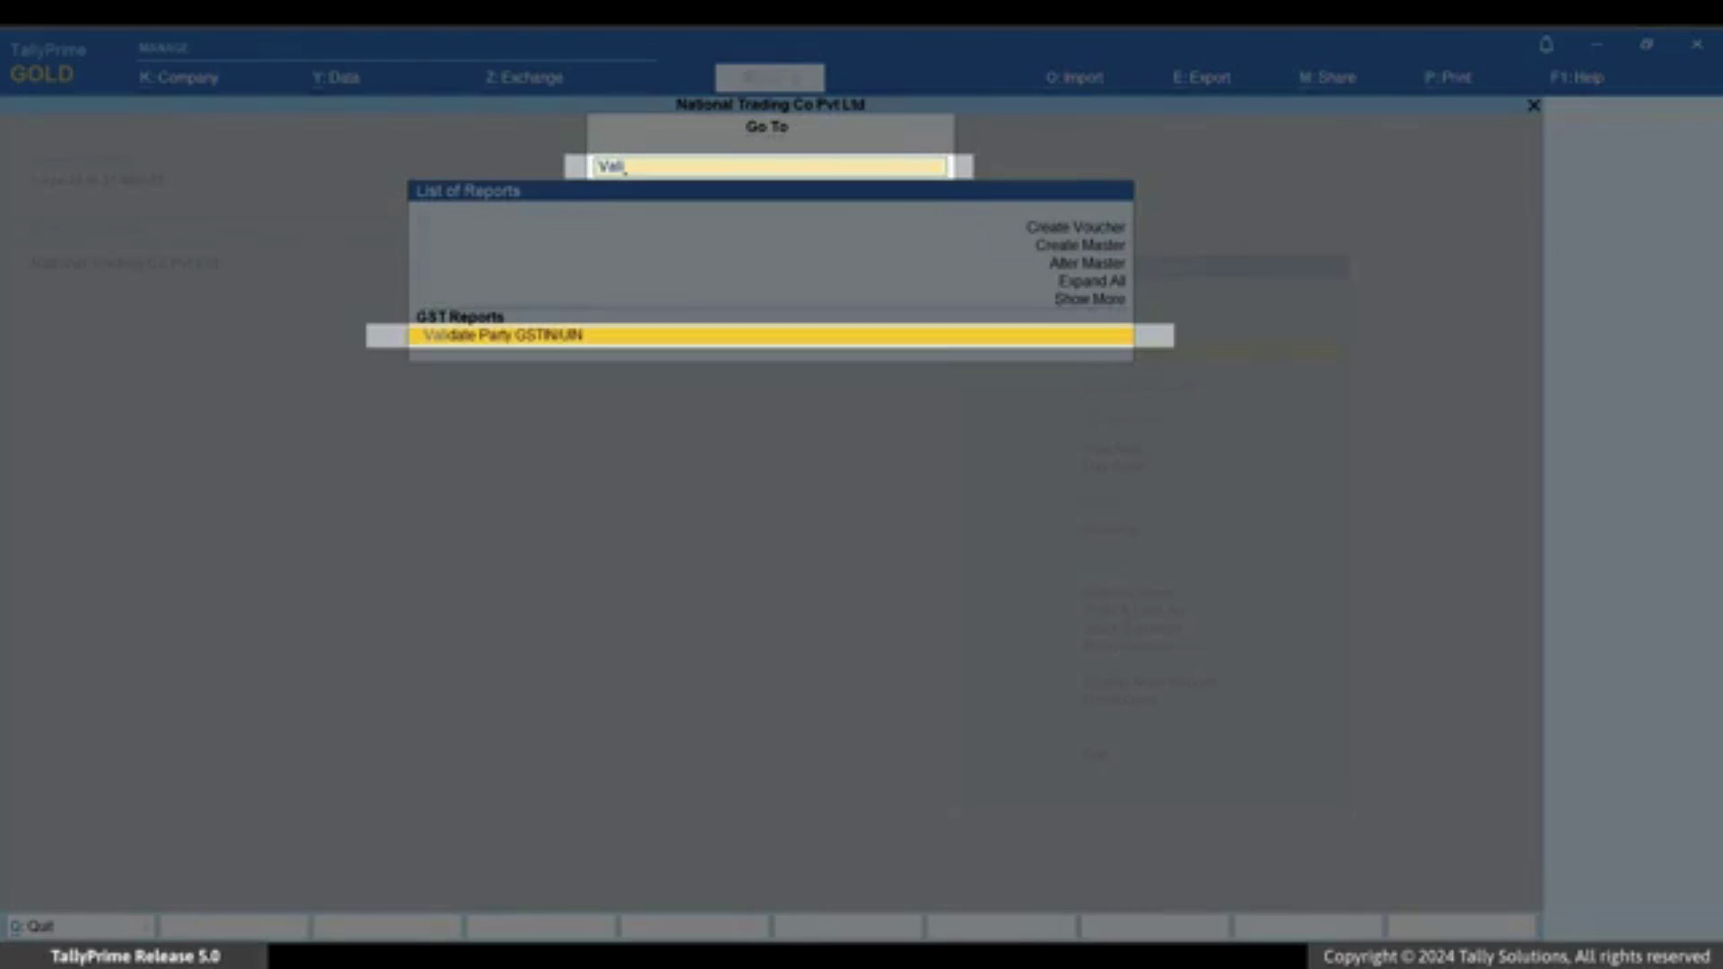
{"action": "key", "text": "Return"}
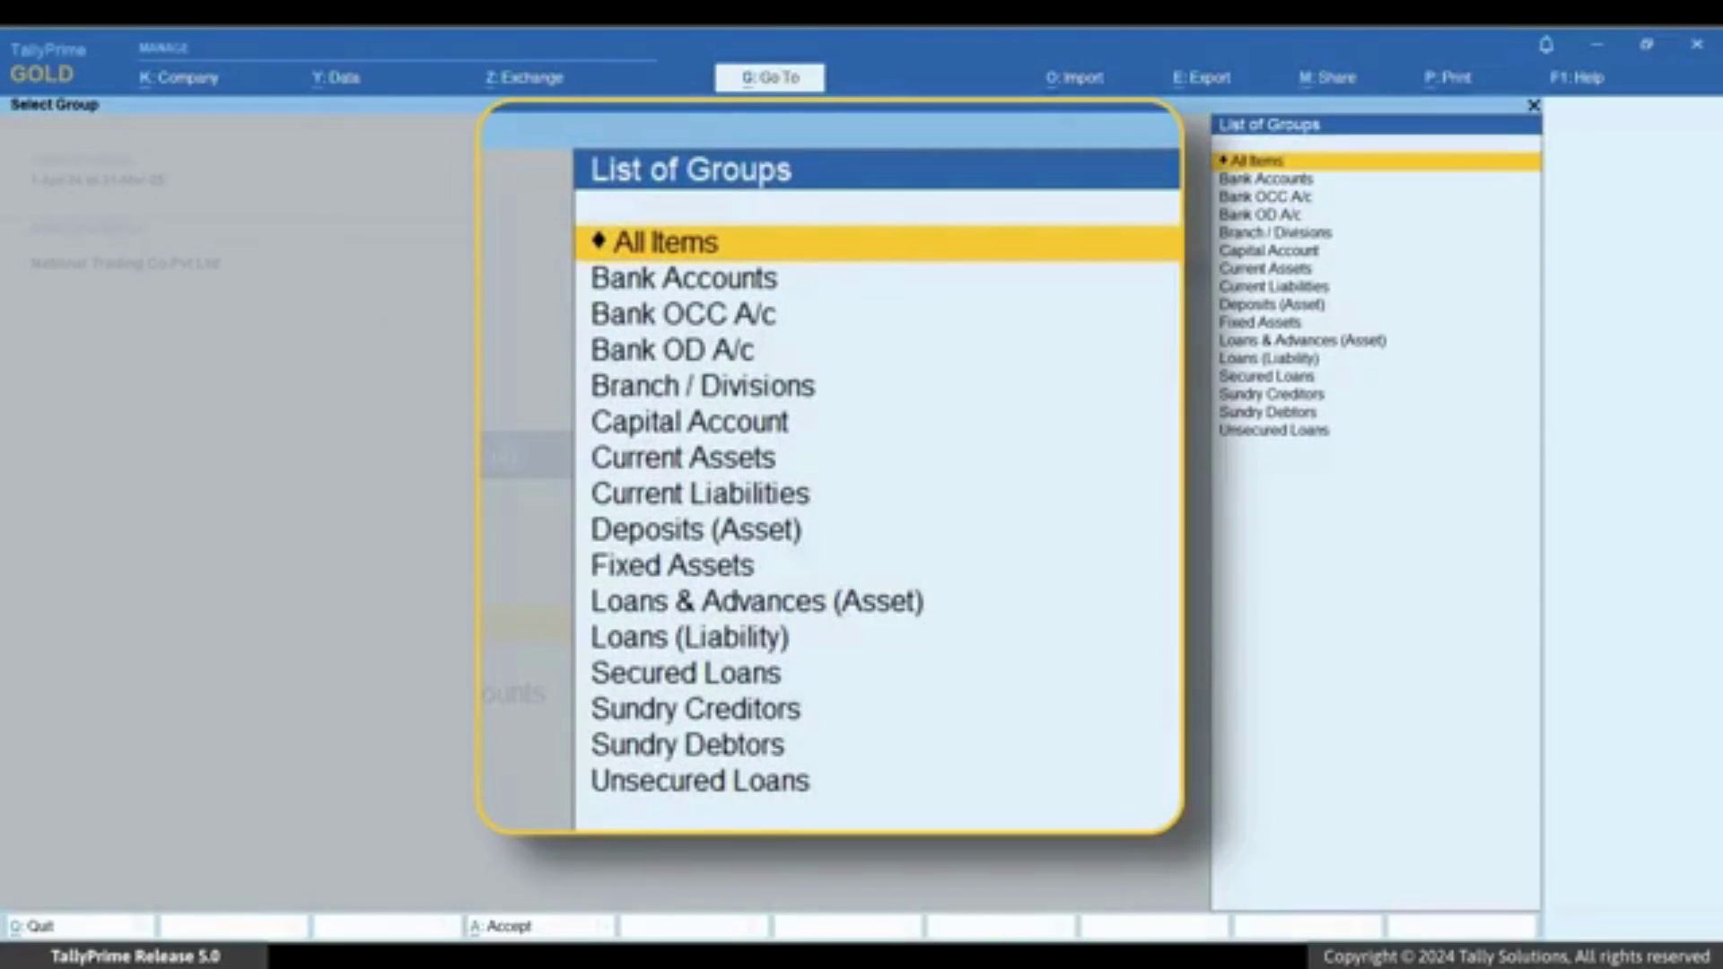
{"action": "key", "text": "Down"}
{"action": "key", "text": "Down"}
{"action": "key", "text": "Down"}
{"action": "key", "text": "Down"}
{"action": "key", "text": "Down"}
{"action": "key", "text": "Down"}
{"action": "key", "text": "Down"}
{"action": "key", "text": "Down"}
{"action": "key", "text": "Down"}
{"action": "key", "text": "Down"}
{"action": "key", "text": "Down"}
{"action": "key", "text": "Down"}
{"action": "key", "text": "Down"}
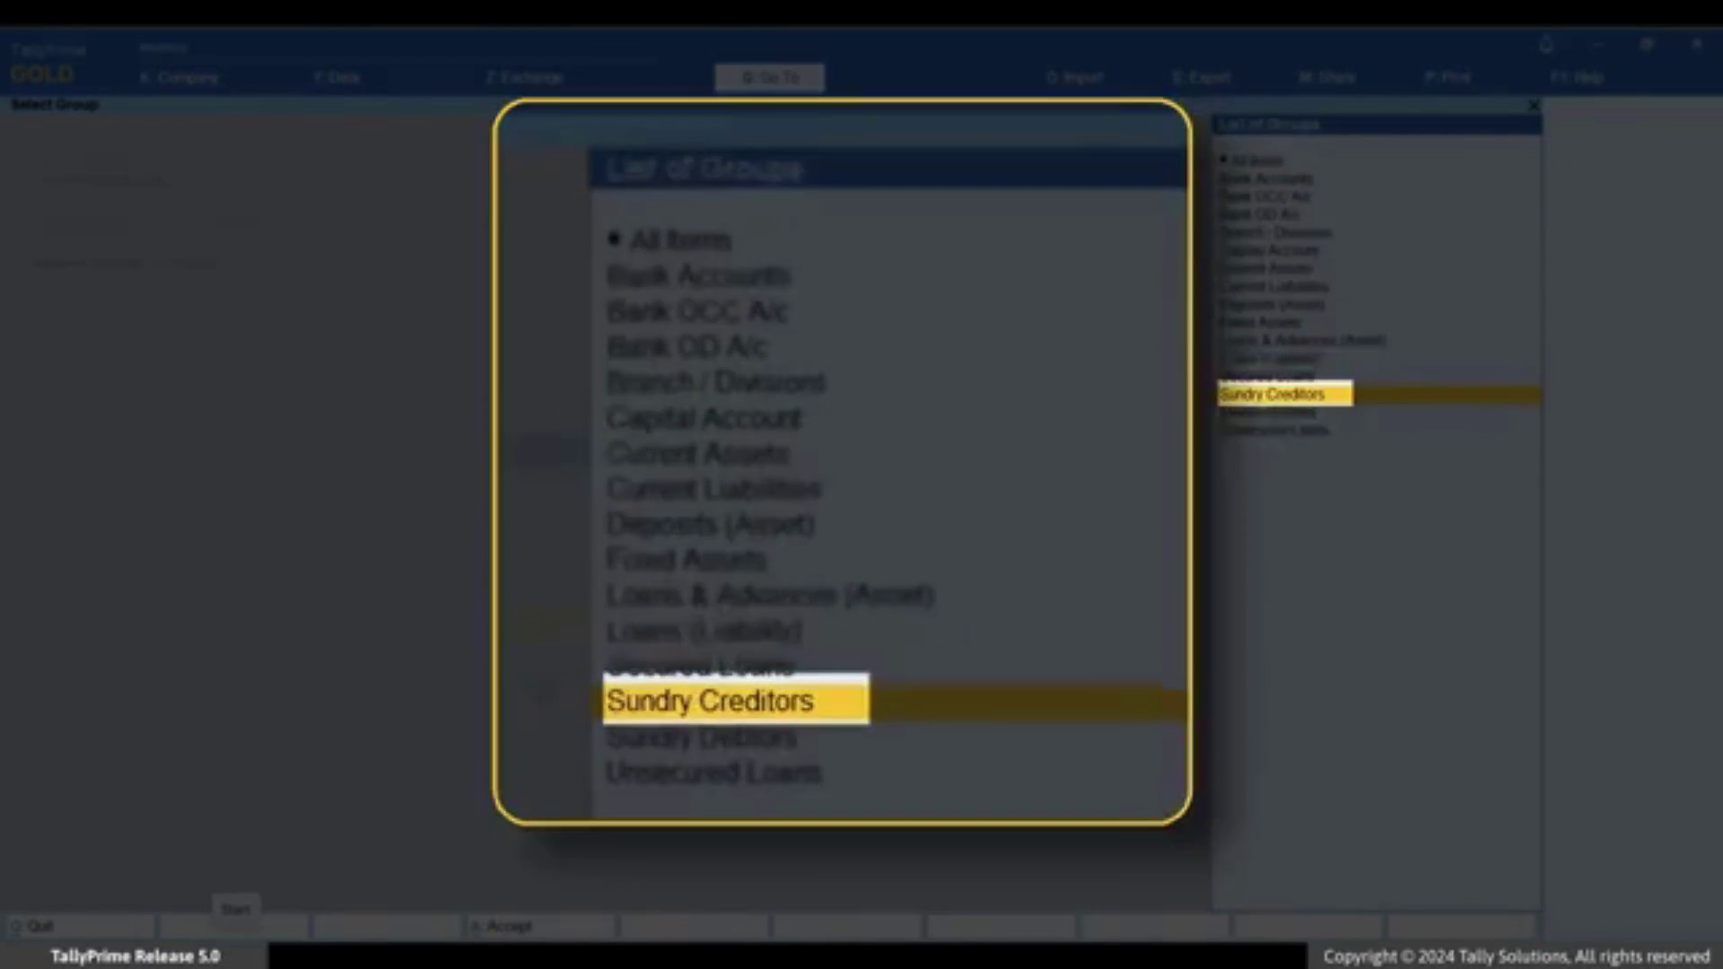
{"action": "key", "text": "Return"}
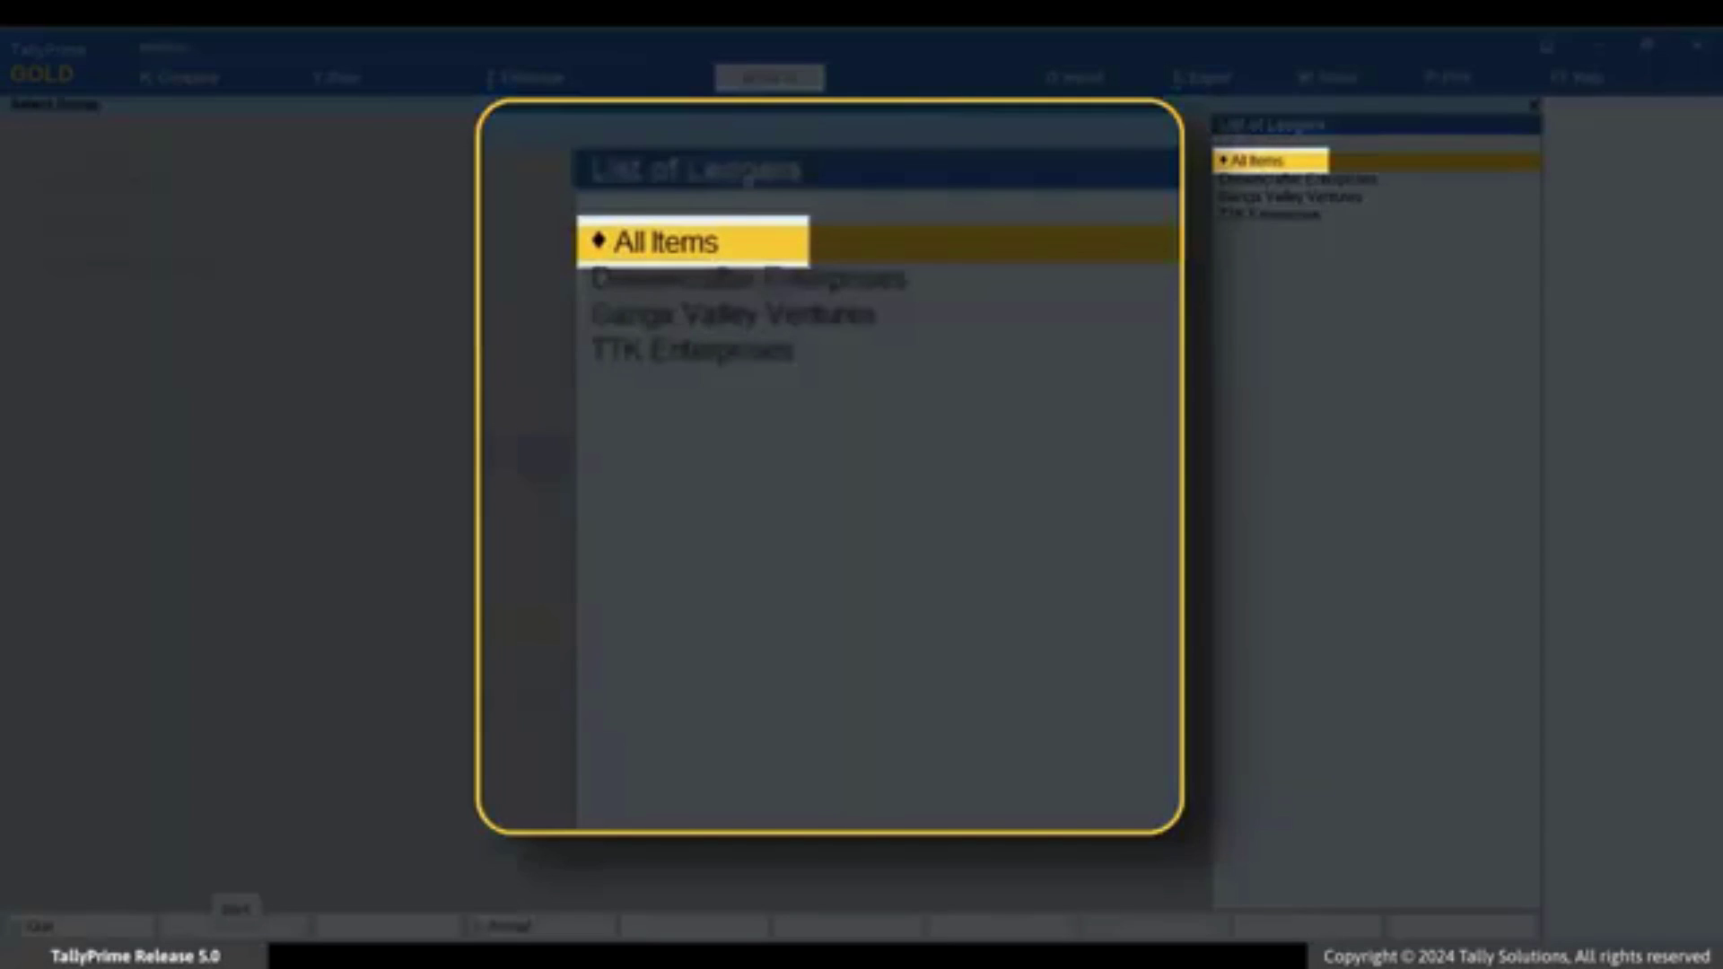
{"action": "key", "text": "Return"}
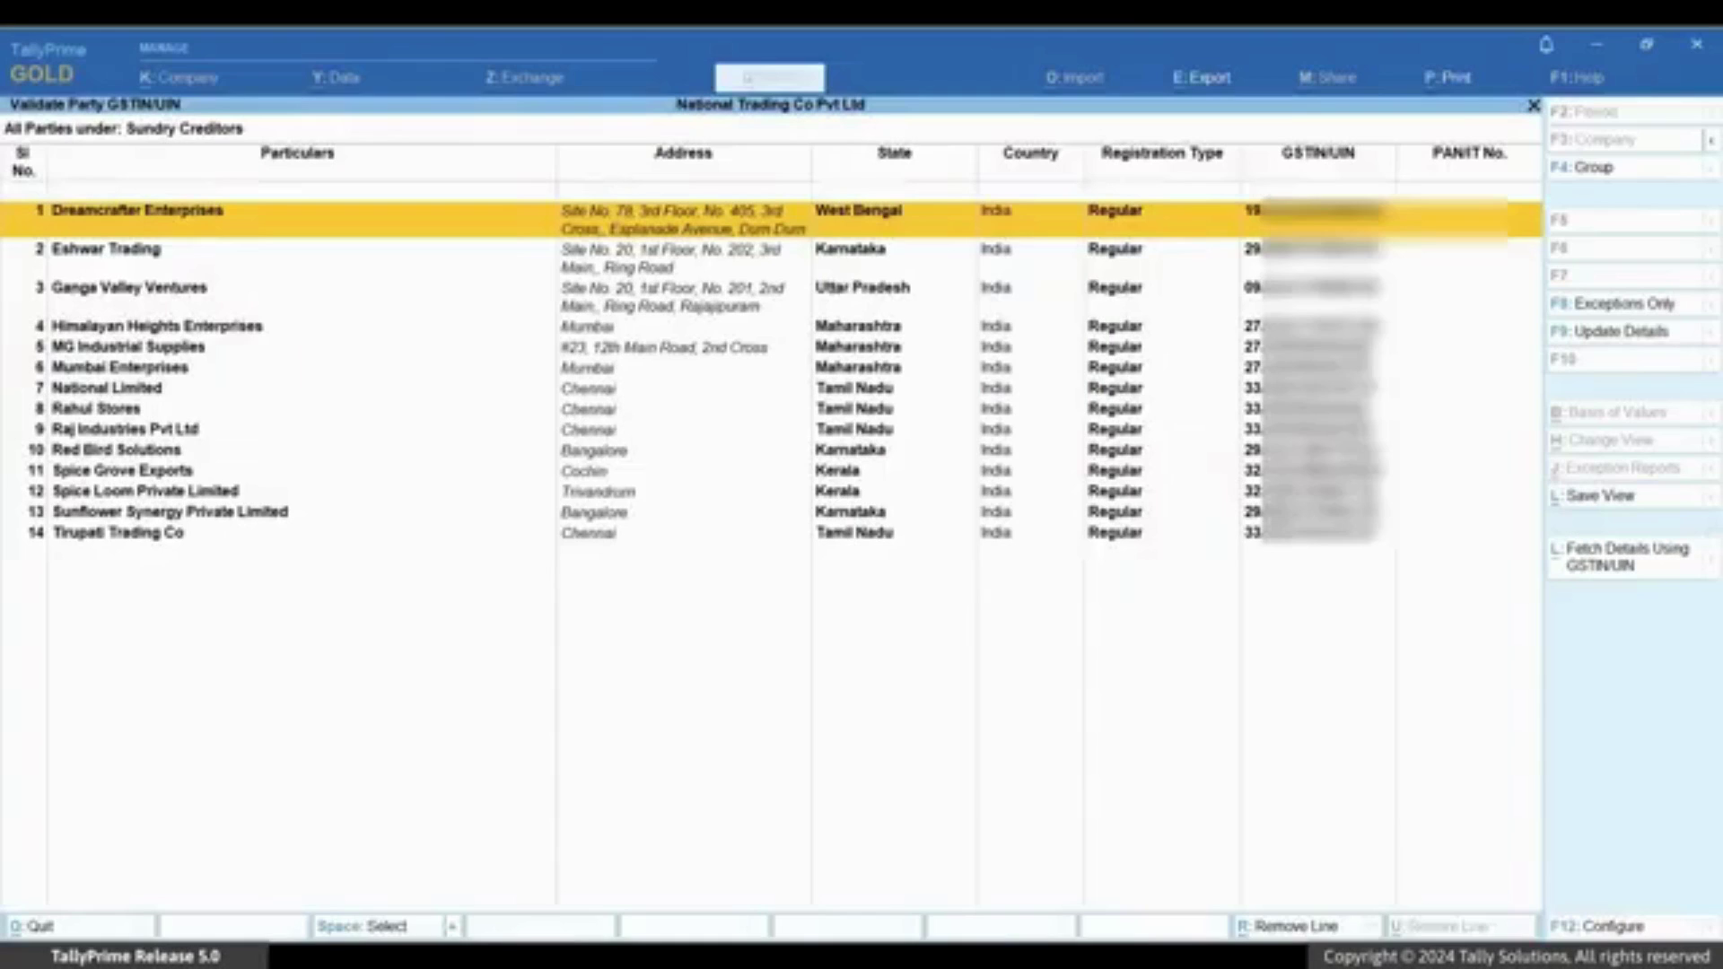
- Fetch the Sundry Creditors' details using GSTIN/UIN and open the filing history of Dreamcrafter Enterprises
{"action": "key", "text": "alt+l"}
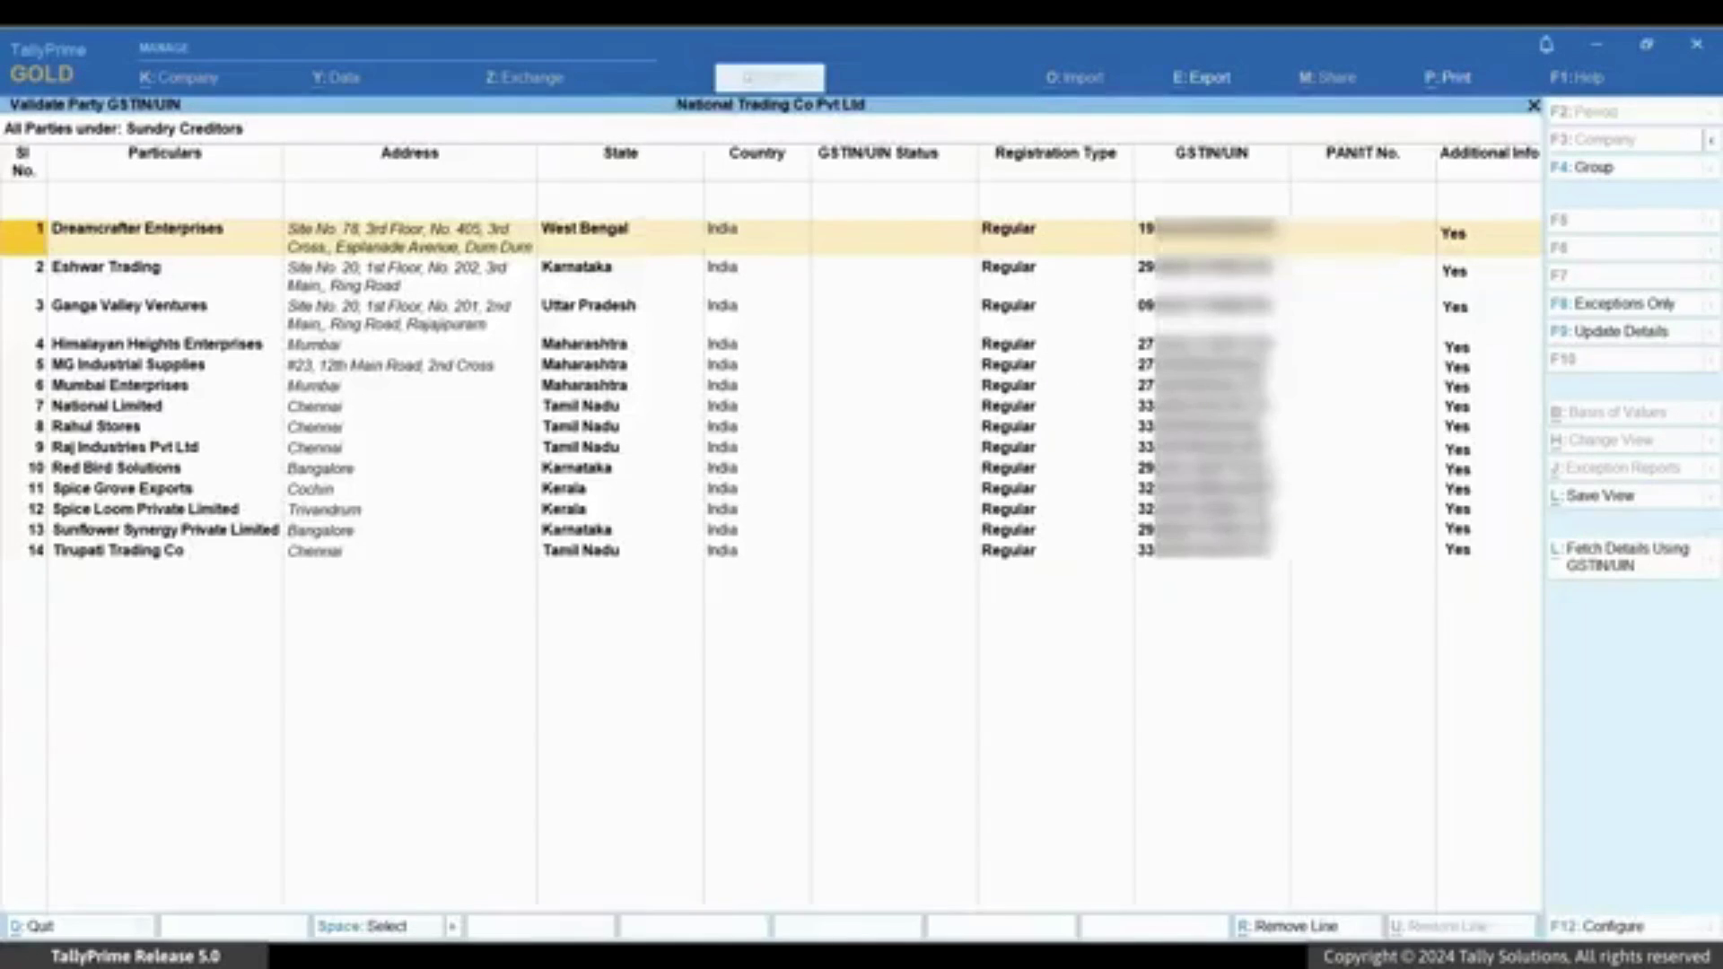
{"action": "key", "text": "Right"}
{"action": "key", "text": "Right"}
{"action": "key", "text": "Right"}
{"action": "key", "text": "Right"}
{"action": "key", "text": "Right"}
{"action": "key", "text": "Right"}
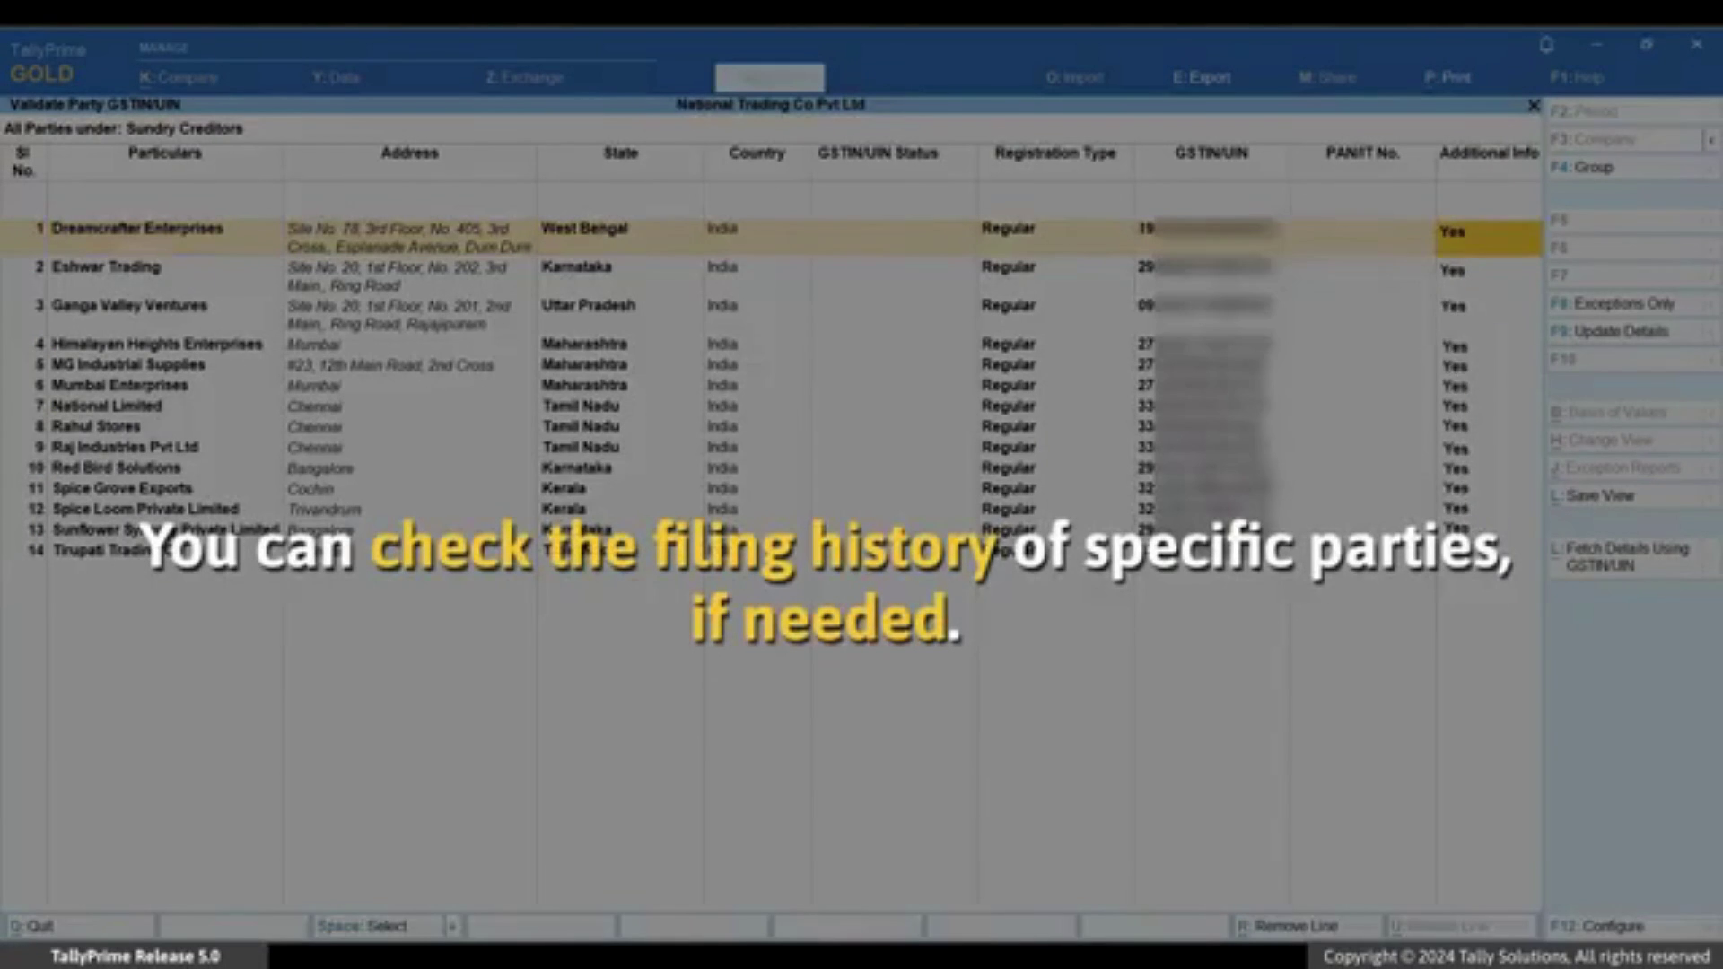
{"action": "key", "text": "Return"}
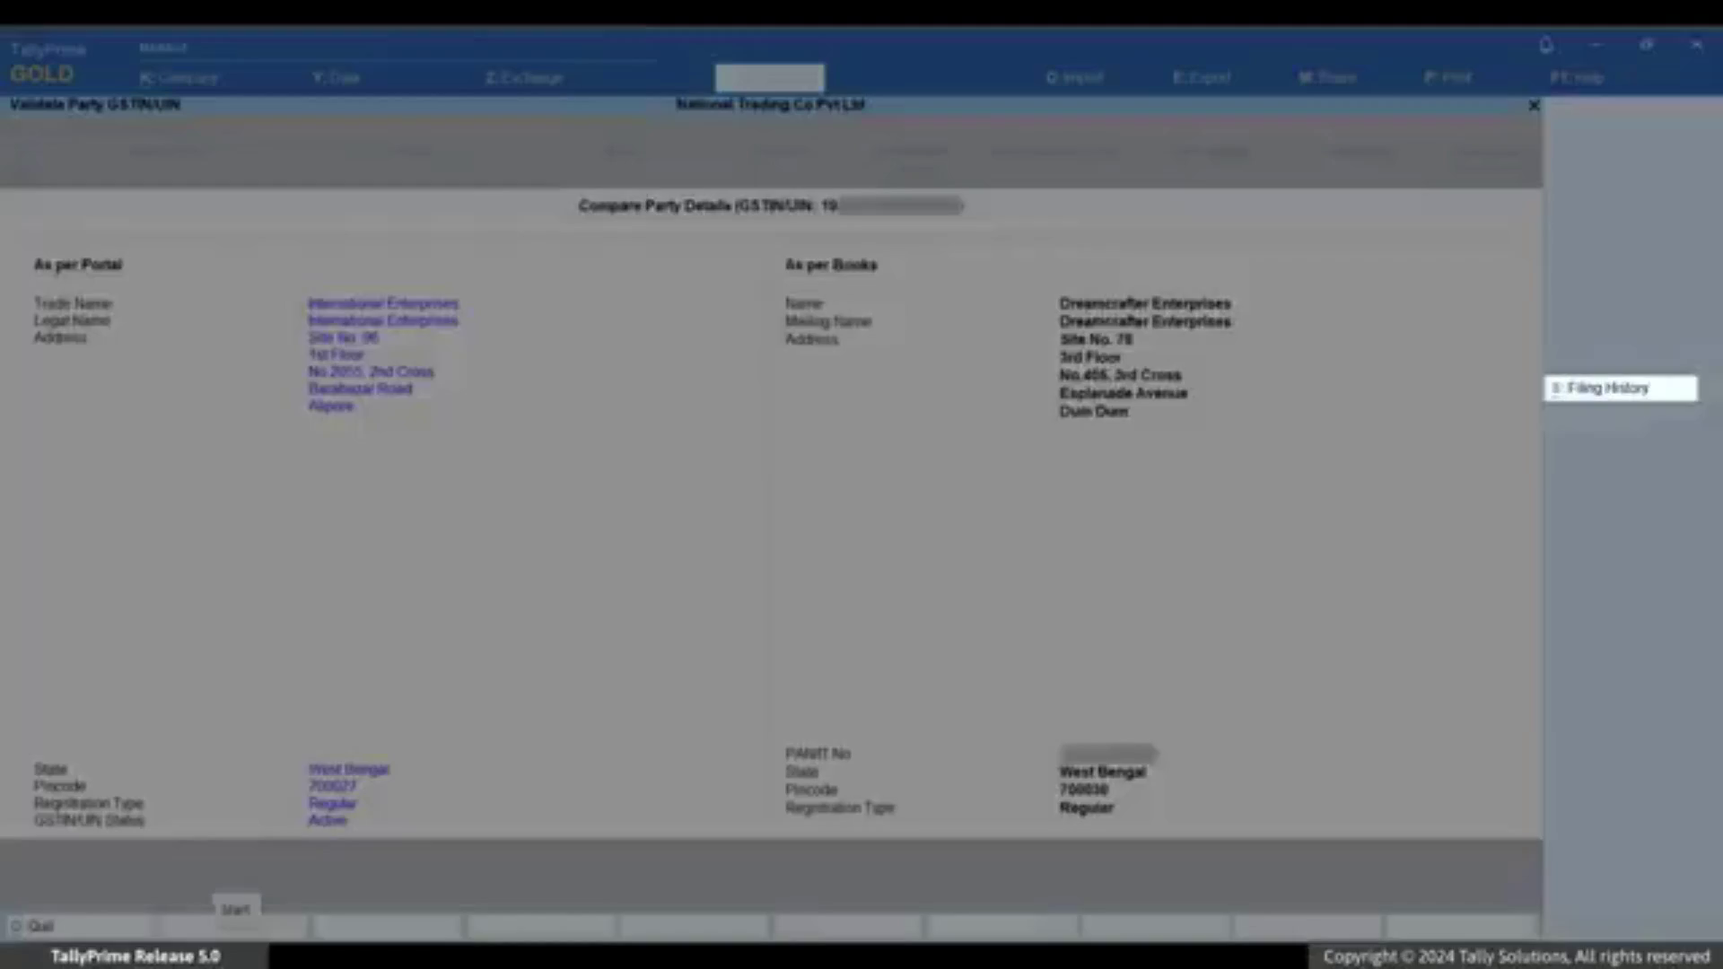
{"action": "key", "text": "alt+s"}
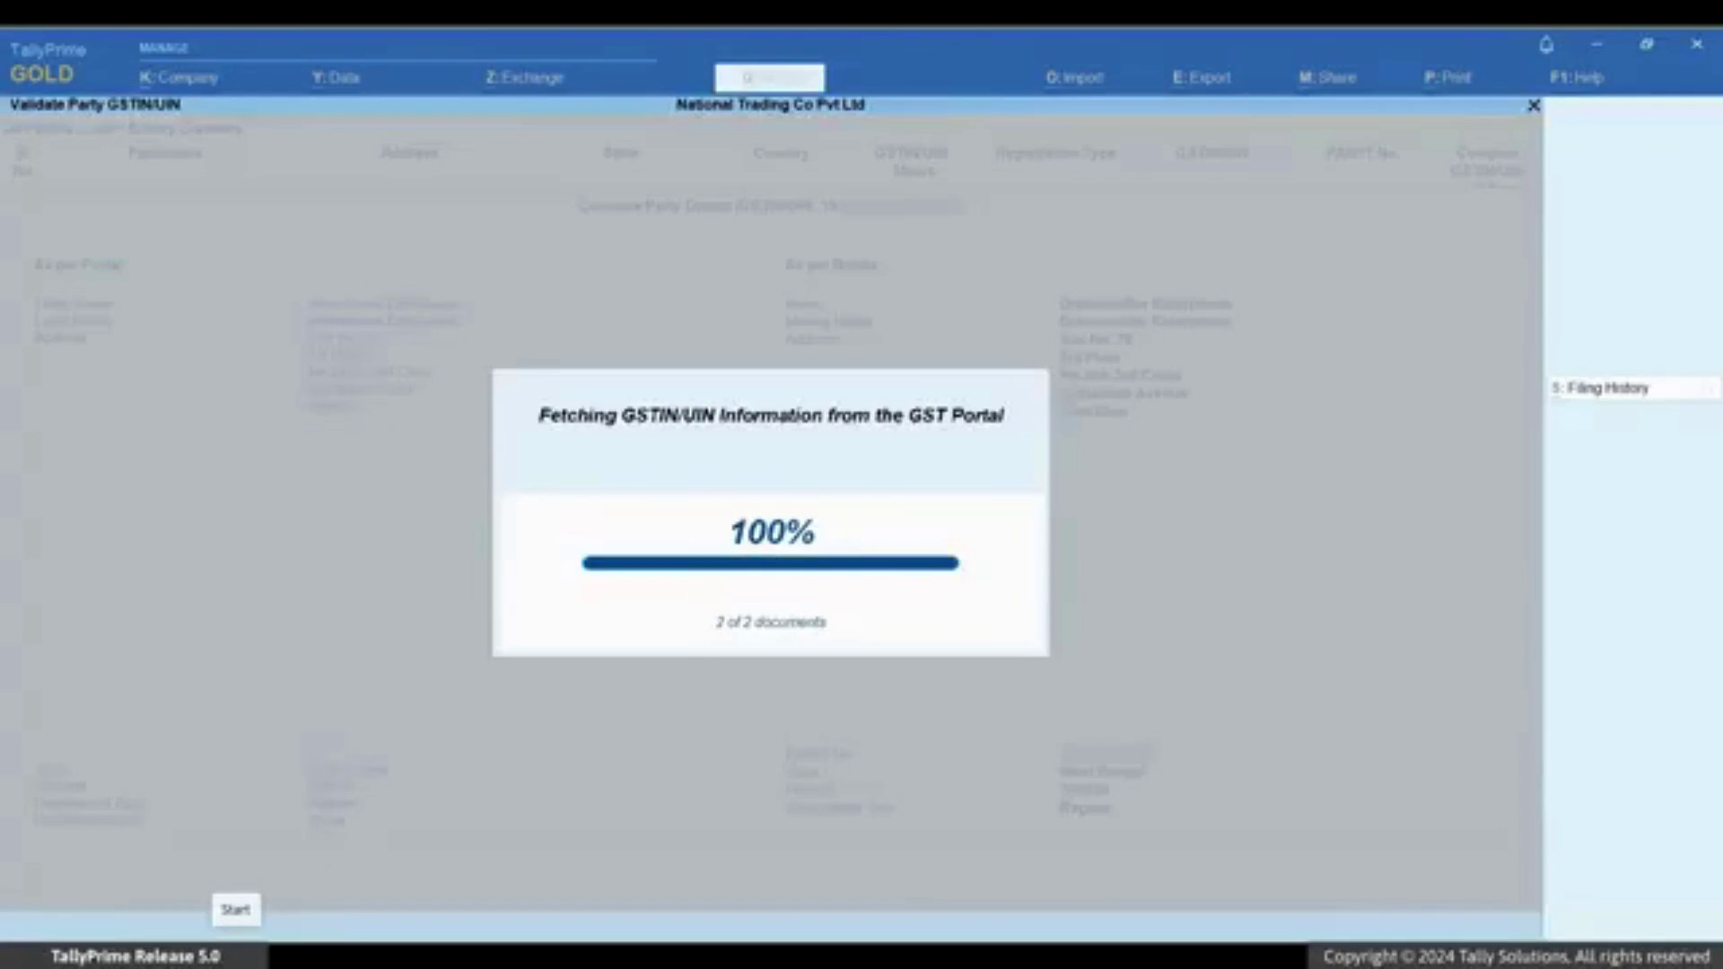